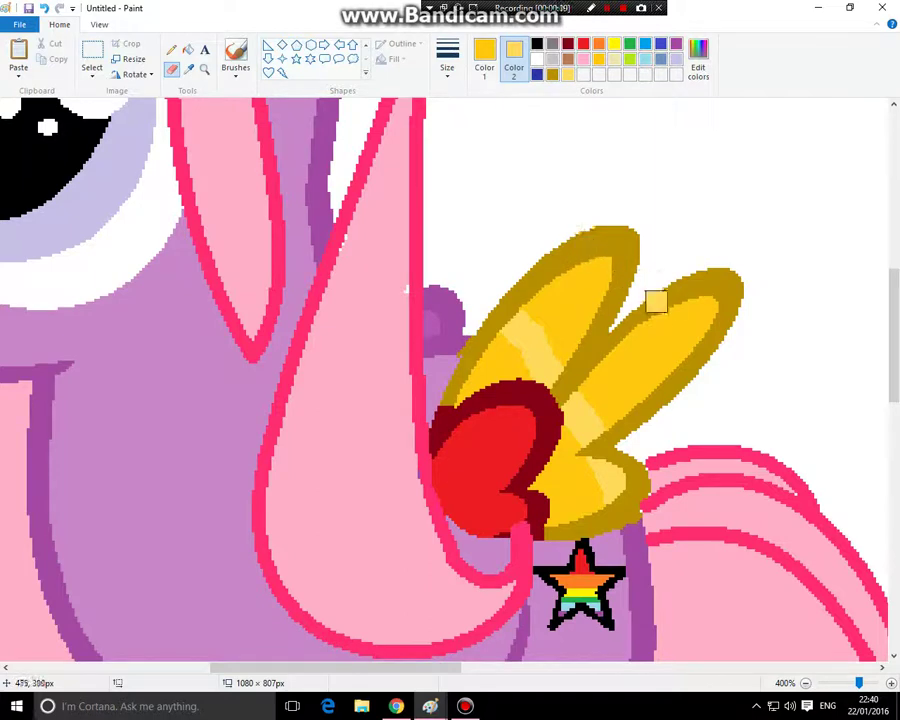
Paint light-gold highlight stripes across the tips of the two long gold wing feathers on the larger pony
{"action": "left_click_drag", "start_coordinate": [546, 228], "coordinate": [721, 360]}
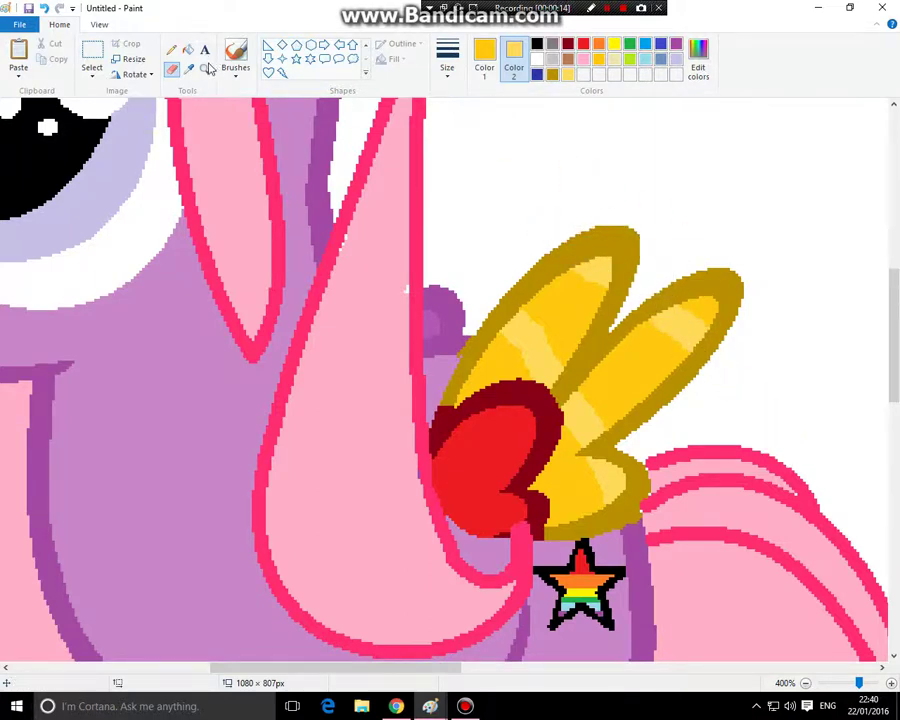
Mark off the larger pony's horn tip with two short gold pencil lines across its outline, and fill the tip's outline gold
{"action": "left_click", "coordinate": [205, 68]}
{"action": "right_click", "coordinate": [248, 177]}
{"action": "right_click", "coordinate": [249, 190]}
{"action": "right_click", "coordinate": [252, 205]}
{"action": "right_click", "coordinate": [250, 208]}
{"action": "left_click", "coordinate": [172, 238]}
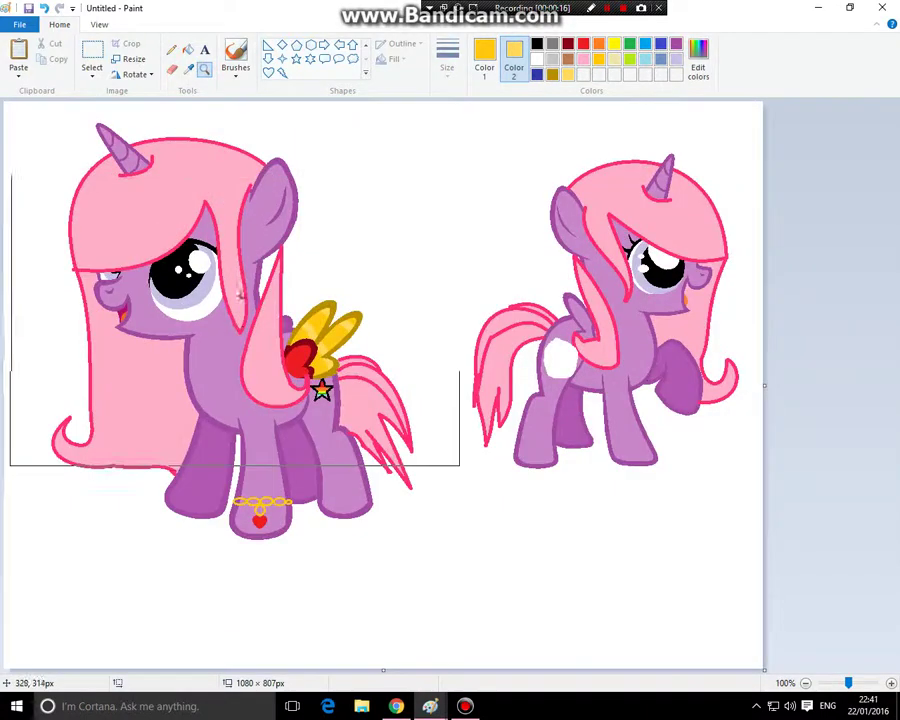
{"action": "left_click", "coordinate": [188, 182]}
{"action": "left_click", "coordinate": [261, 211]}
{"action": "left_click", "coordinate": [316, 172]}
{"action": "left_click", "coordinate": [233, 280]}
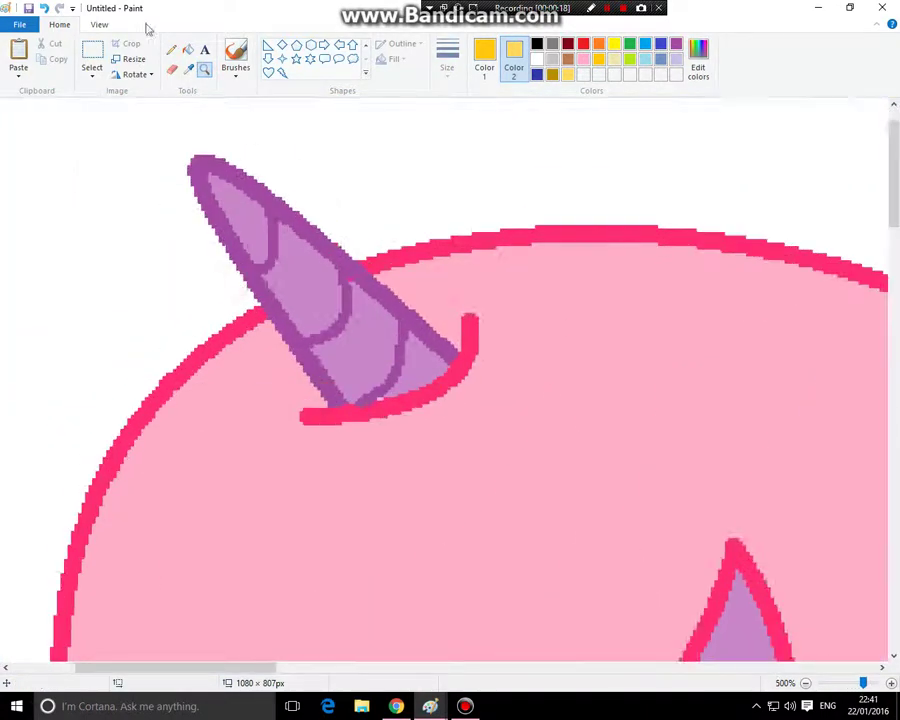
{"action": "left_click", "coordinate": [170, 50]}
{"action": "left_click", "coordinate": [490, 58]}
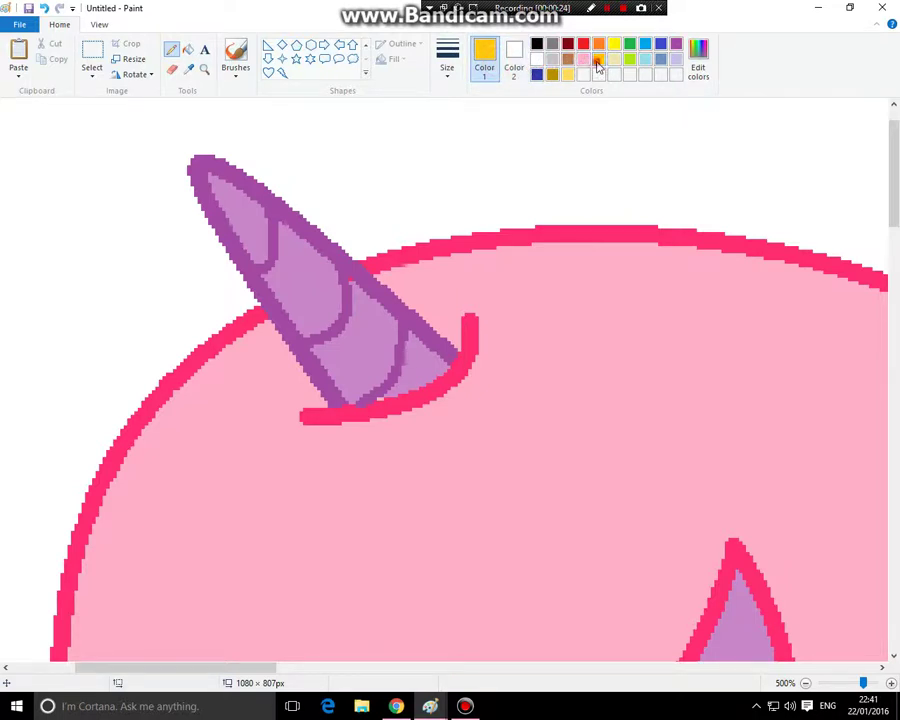
{"action": "left_click_drag", "start_coordinate": [255, 290], "coordinate": [266, 293]}
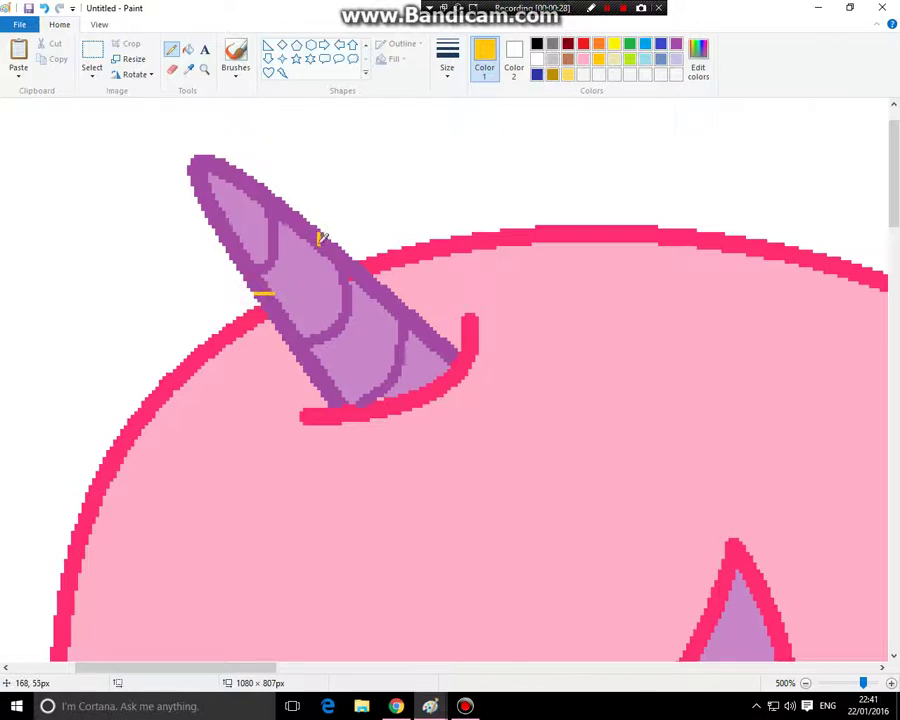
{"action": "left_click", "coordinate": [187, 50]}
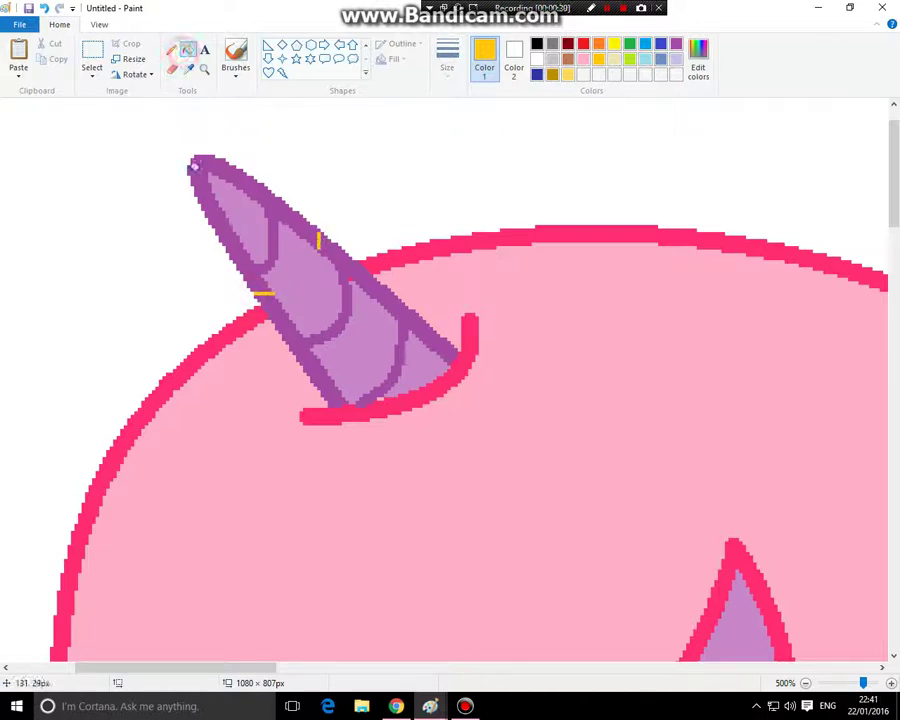
{"action": "left_click", "coordinate": [199, 165]}
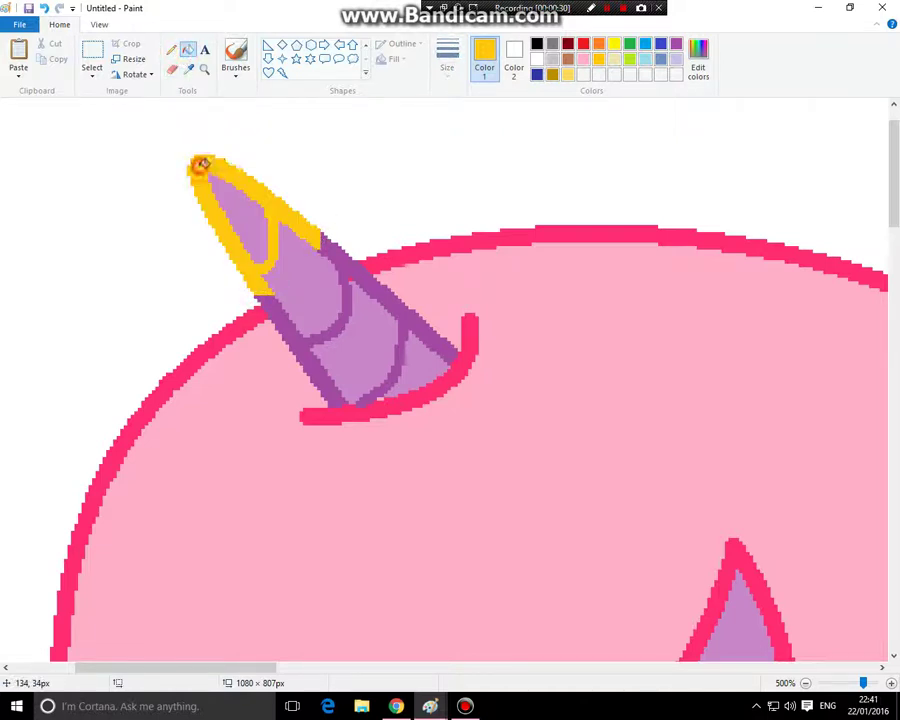
Recolour the outline of the horn tip with the dark gold used for the wing outlines
{"action": "left_click", "coordinate": [566, 78]}
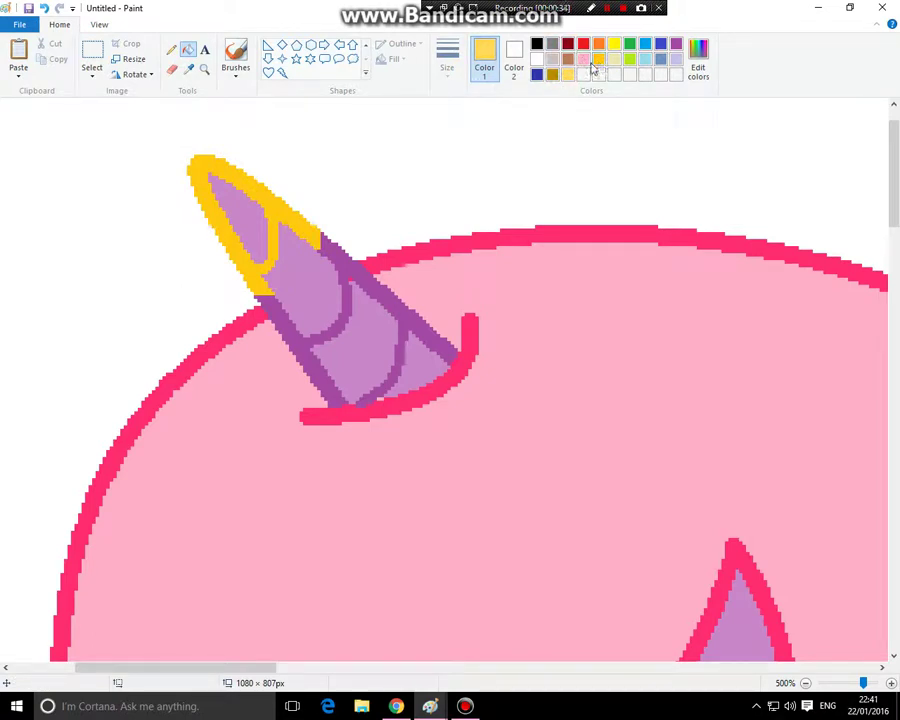
{"action": "left_click", "coordinate": [188, 68]}
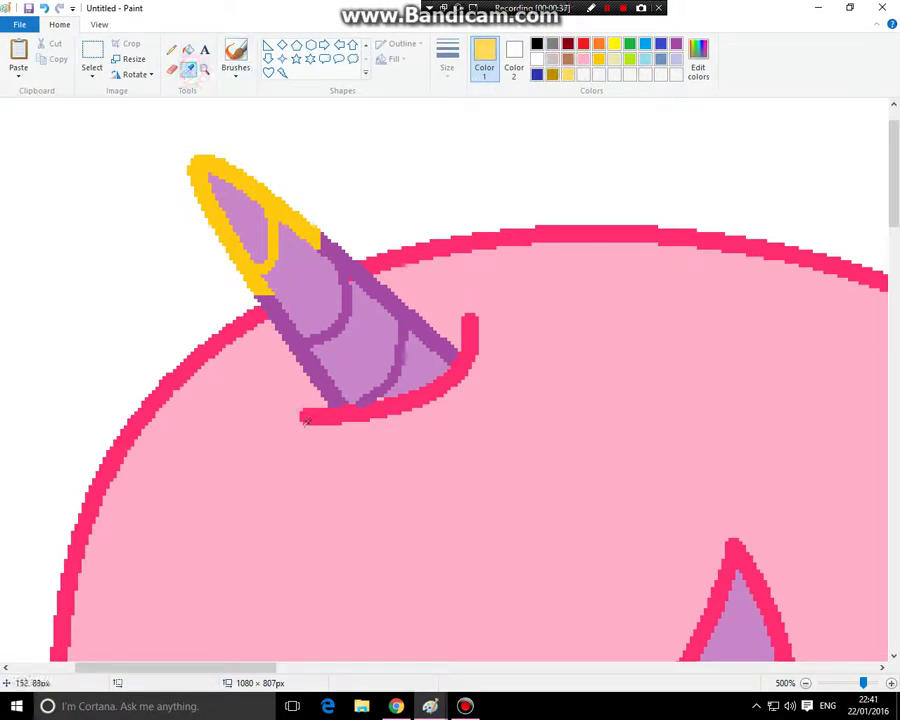
{"action": "mouse_move", "coordinate": [227, 668]}
{"action": "left_mouse_down"}
{"action": "mouse_move", "coordinate": [470, 668]}
{"action": "mouse_move", "coordinate": [180, 665]}
{"action": "left_mouse_up"}
{"action": "scroll", "coordinate": [496, 449], "scroll_direction": "down", "scroll_amount": 5}
{"action": "left_click", "coordinate": [350, 402]}
{"action": "scroll", "coordinate": [163, 493], "scroll_direction": "up", "scroll_amount": 6}
{"action": "scroll", "coordinate": [333, 376], "scroll_direction": "down", "scroll_amount": 6}
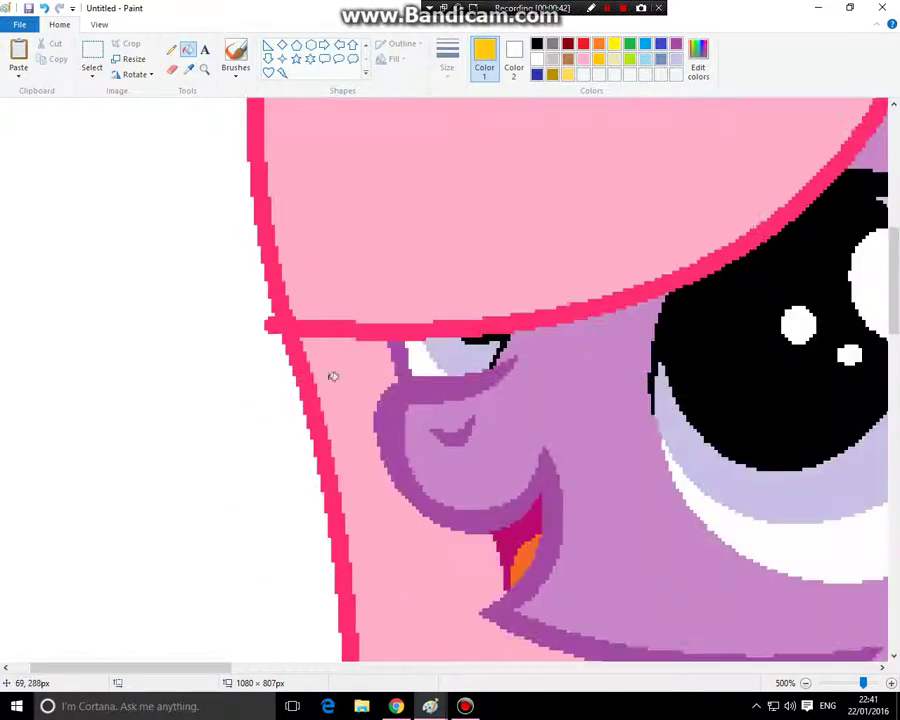
{"action": "left_click", "coordinate": [552, 74]}
{"action": "scroll", "coordinate": [466, 150], "scroll_direction": "up", "scroll_amount": 10}
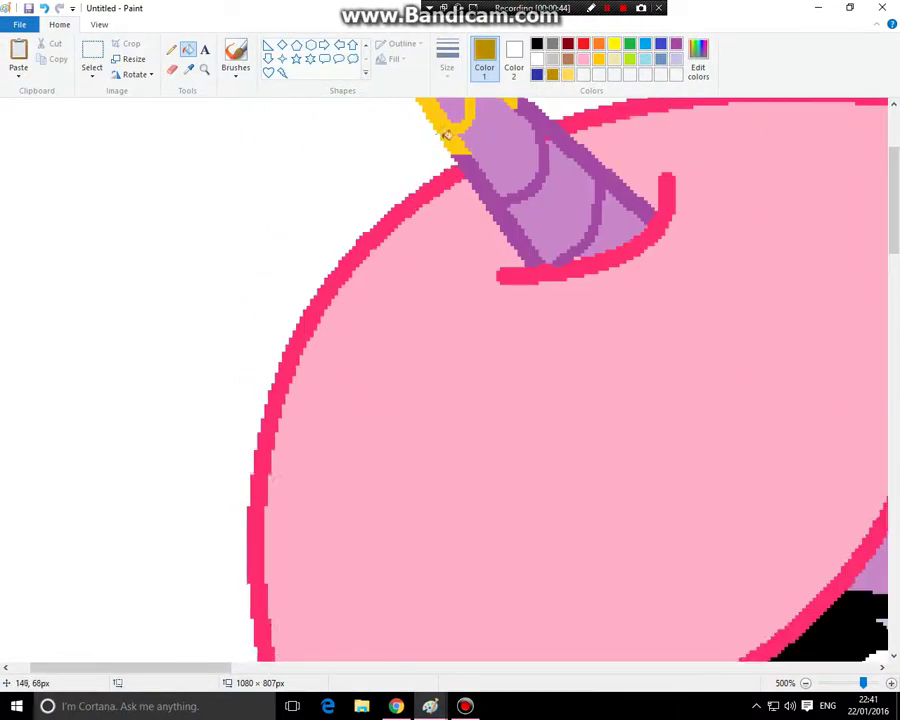
{"action": "left_click", "coordinate": [397, 220]}
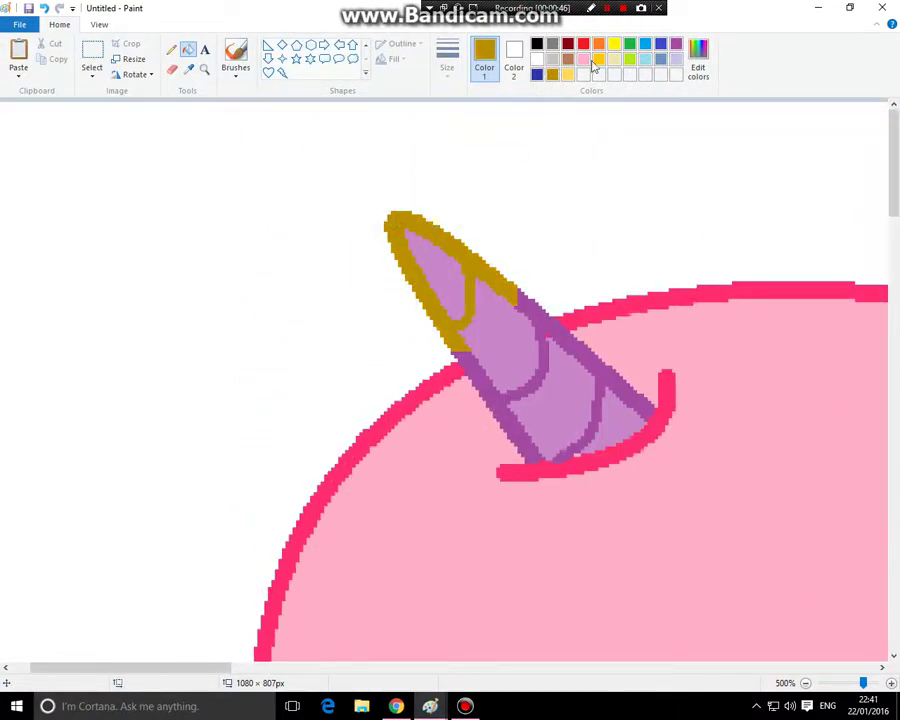
Draw a curved gold pencil line across the horn's interior between the outline's colour breaks, and fill both tip sections gold
{"action": "left_click", "coordinate": [598, 58]}
{"action": "left_click", "coordinate": [171, 49]}
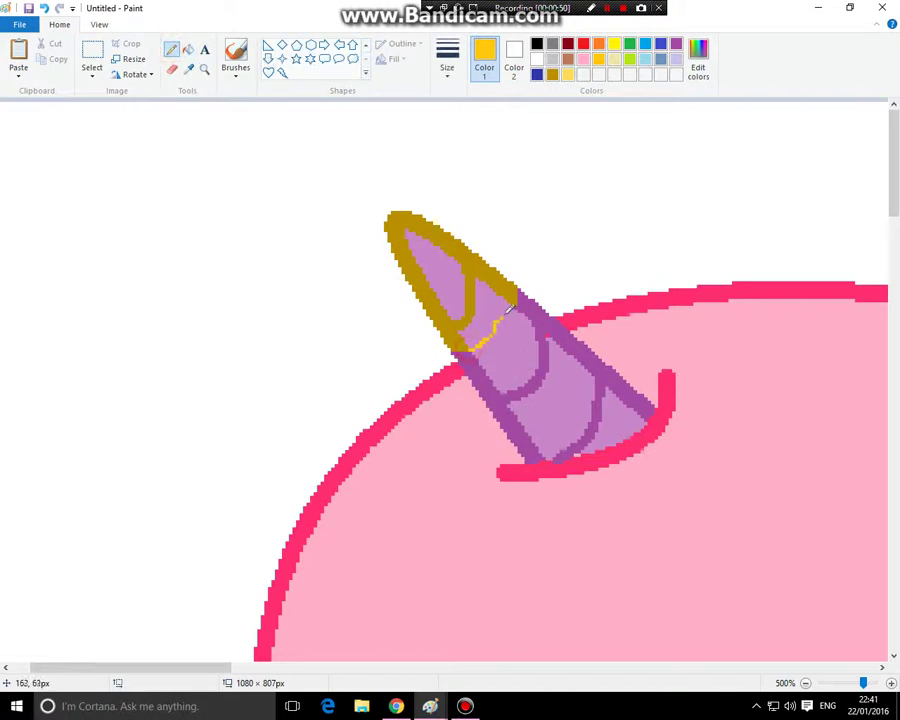
{"action": "left_click", "coordinate": [187, 50]}
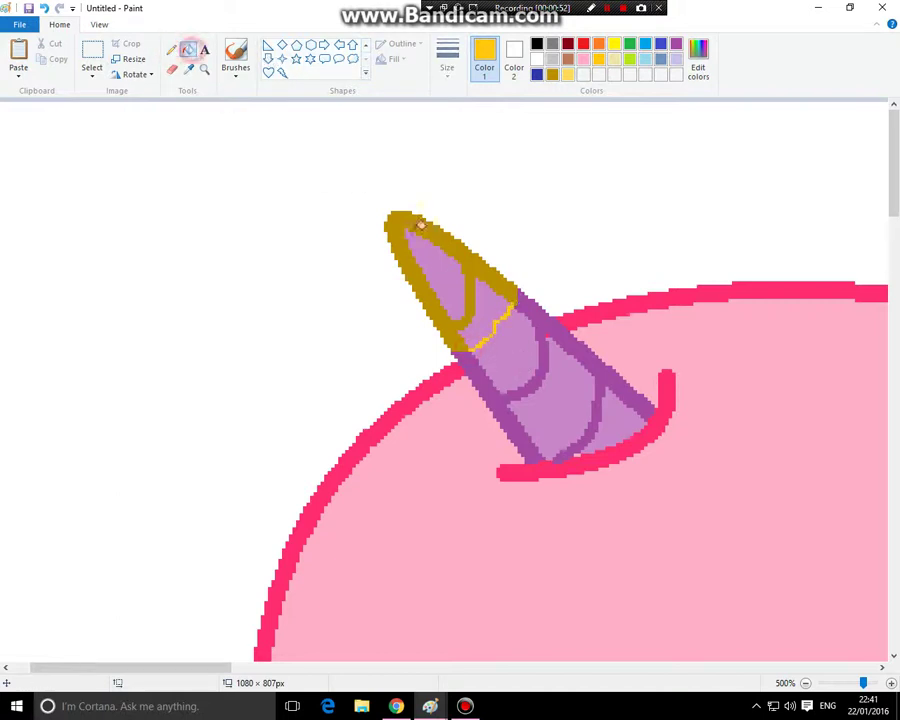
{"action": "left_click", "coordinate": [434, 265]}
{"action": "left_click", "coordinate": [488, 314]}
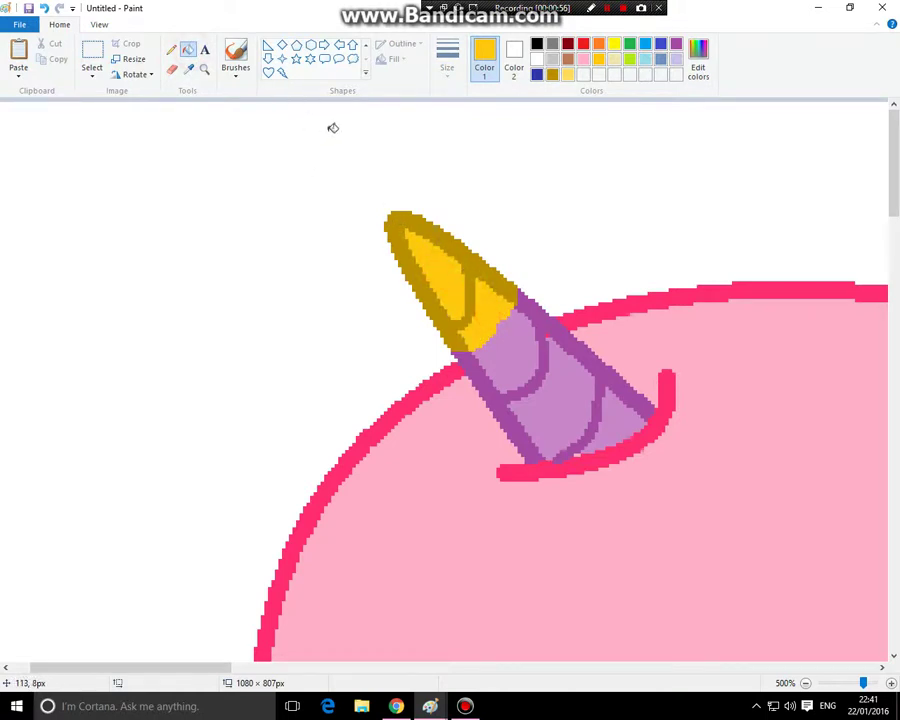
Try a heart outline at the ear's lower edge, recoloured dark red and shrunk to about 54 × 44 px, and undo it
{"action": "left_click", "coordinate": [204, 69]}
{"action": "right_click", "coordinate": [232, 330]}
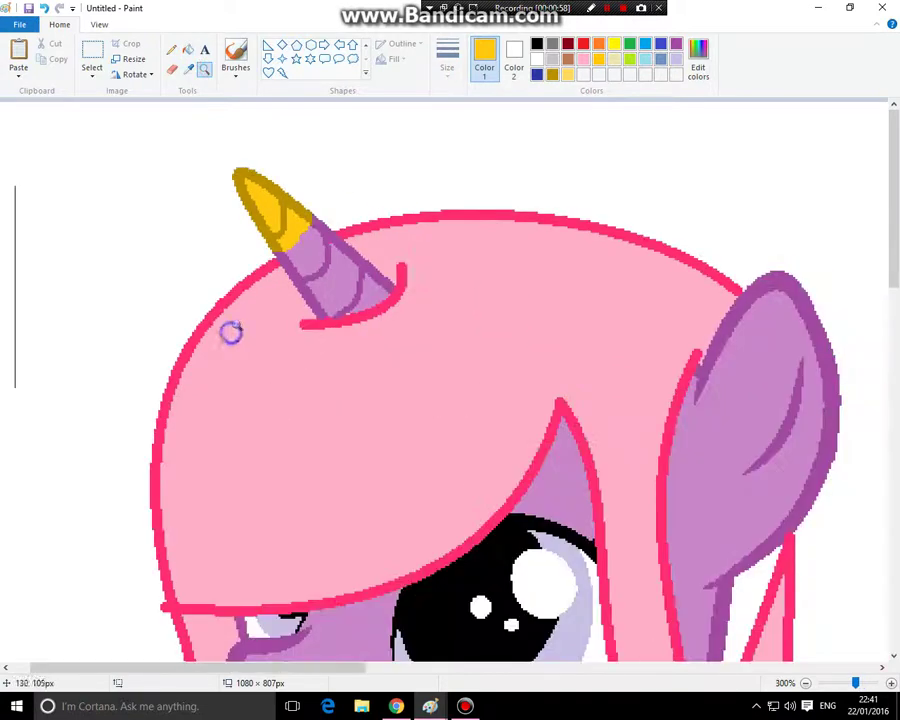
{"action": "right_click", "coordinate": [230, 330]}
{"action": "left_click", "coordinate": [283, 234]}
{"action": "left_click", "coordinate": [280, 236]}
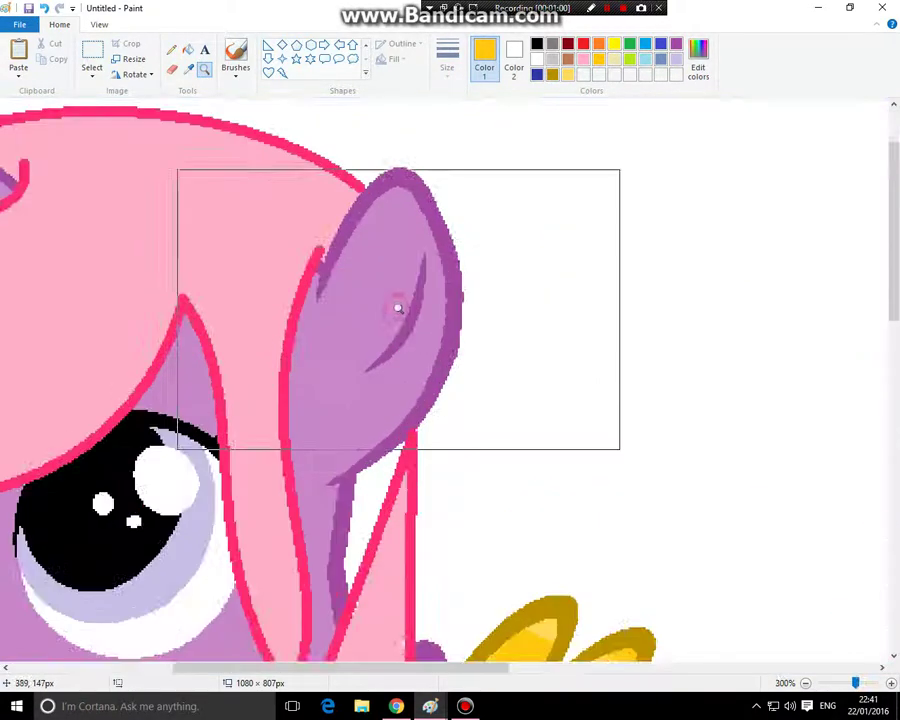
{"action": "left_click", "coordinate": [269, 73]}
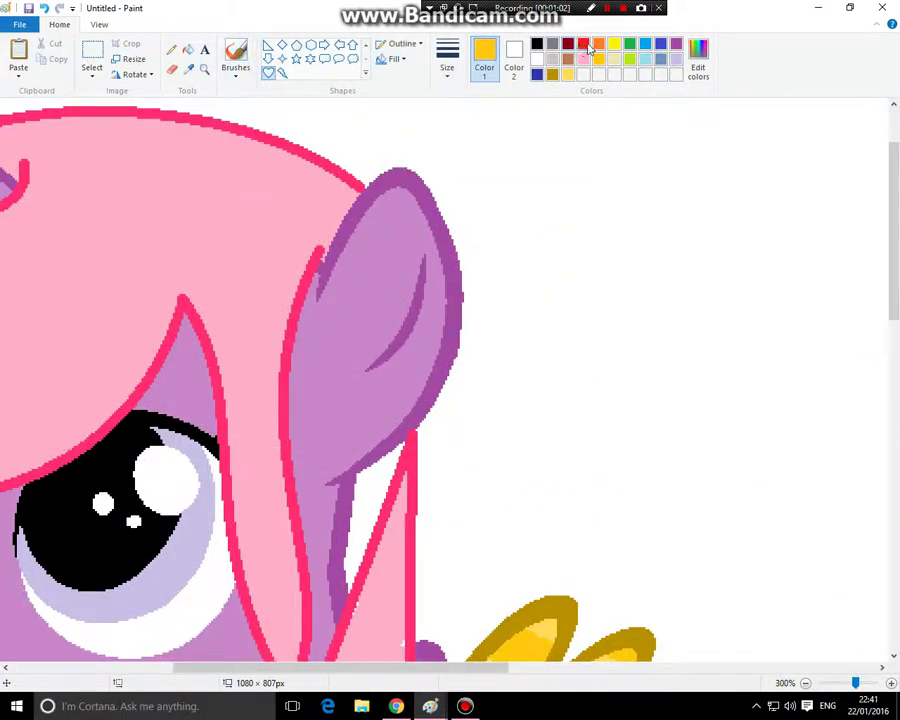
{"action": "left_click", "coordinate": [585, 44]}
{"action": "mouse_move", "coordinate": [372, 377]}
{"action": "left_mouse_down"}
{"action": "mouse_move", "coordinate": [488, 458]}
{"action": "mouse_move", "coordinate": [526, 502]}
{"action": "left_mouse_up"}
{"action": "left_click_drag", "start_coordinate": [452, 436], "coordinate": [440, 412]}
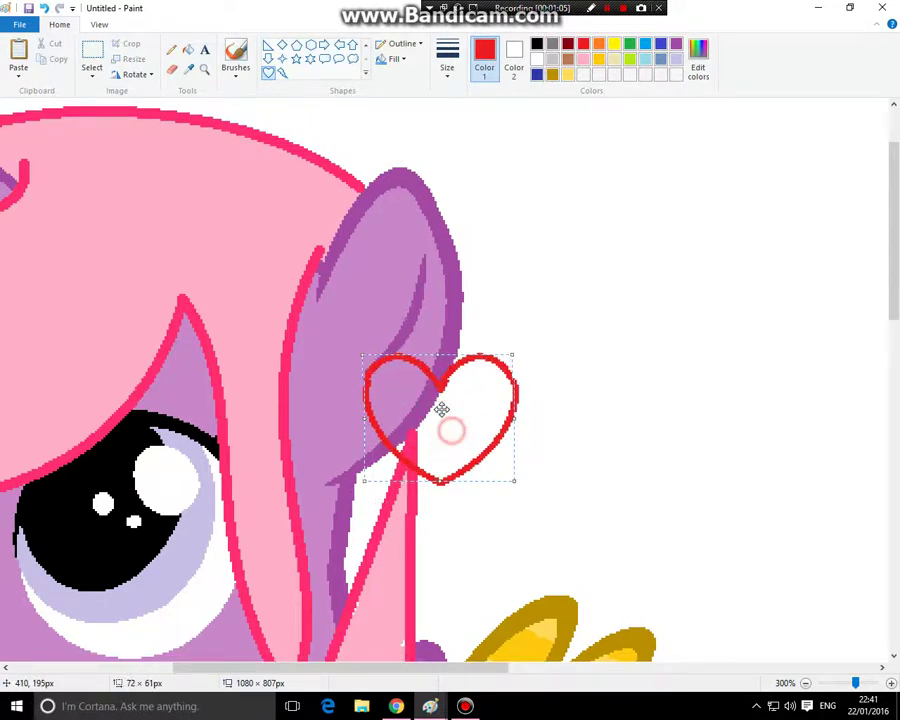
{"action": "left_click", "coordinate": [568, 45]}
{"action": "left_click_drag", "start_coordinate": [520, 487], "coordinate": [476, 443]}
{"action": "left_click_drag", "start_coordinate": [415, 393], "coordinate": [455, 378]}
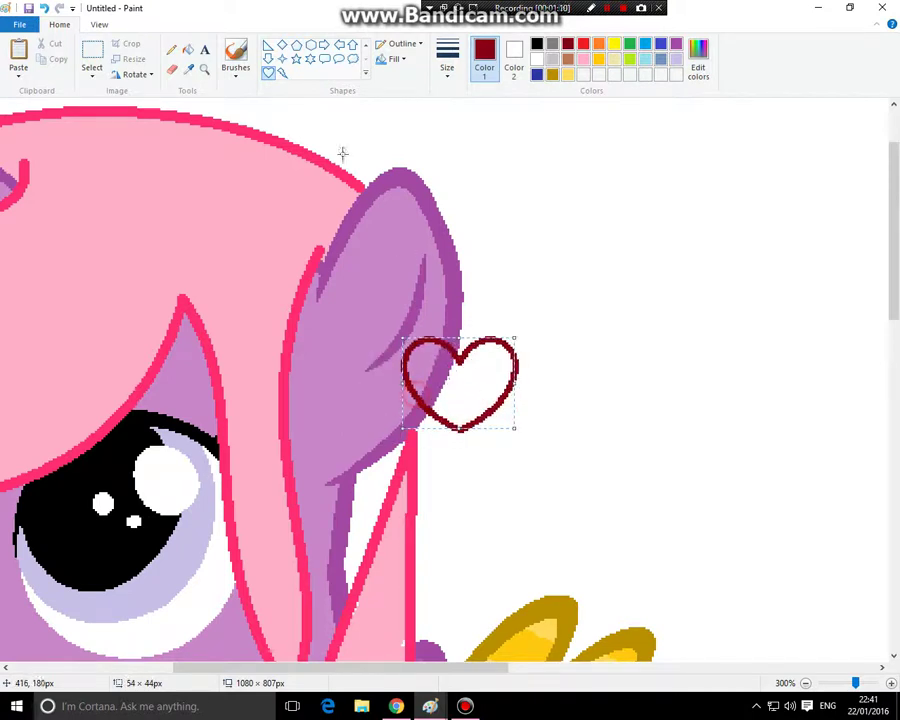
{"action": "left_click", "coordinate": [44, 8]}
Paint a small gold dot inside the lower ear with the thickest pencil, and try a freehand gold hoop below it
{"action": "left_click", "coordinate": [188, 68]}
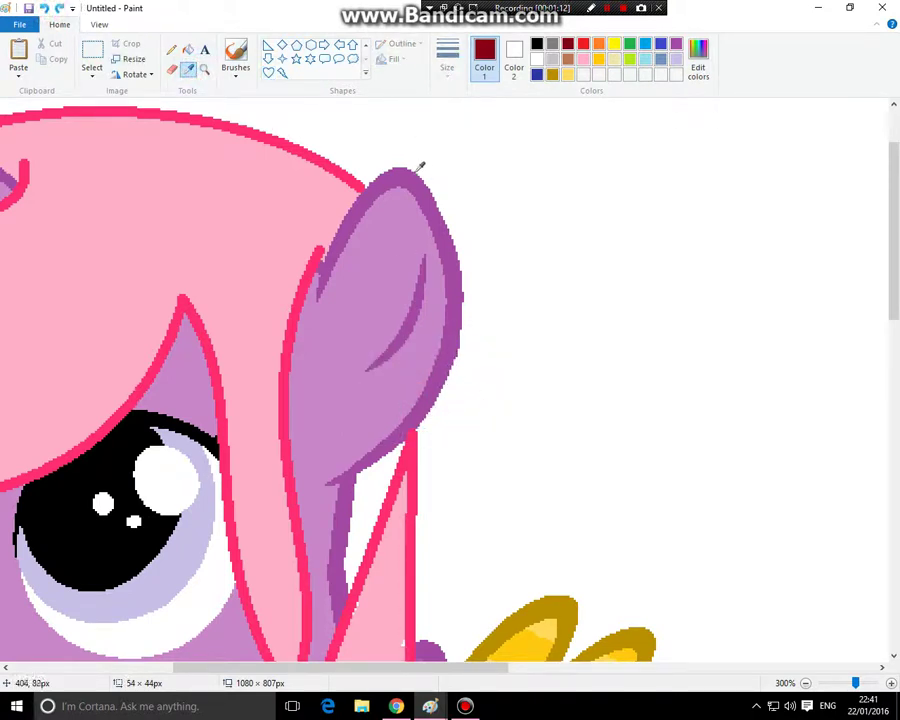
{"action": "left_click", "coordinate": [414, 171]}
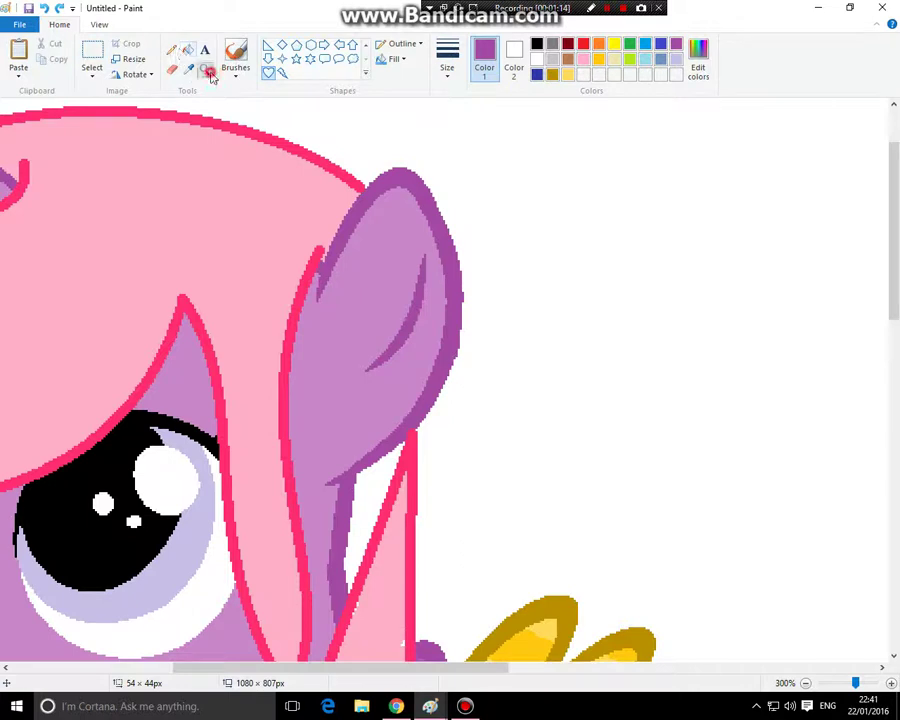
{"action": "left_click", "coordinate": [205, 70]}
{"action": "left_click", "coordinate": [558, 418]}
{"action": "left_click", "coordinate": [380, 375]}
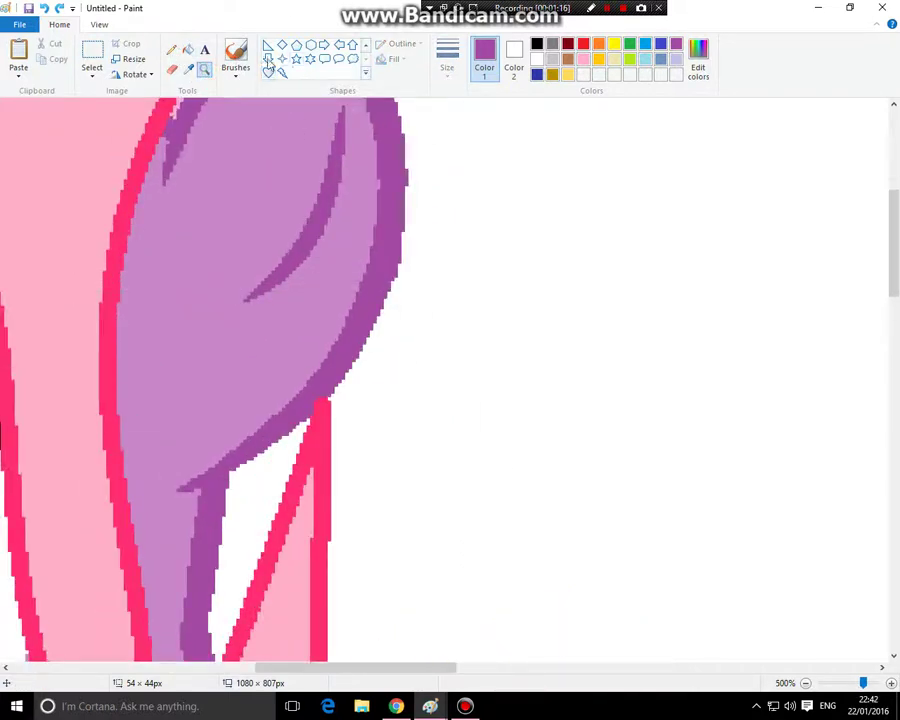
{"action": "left_click", "coordinate": [366, 44]}
{"action": "left_click", "coordinate": [171, 50]}
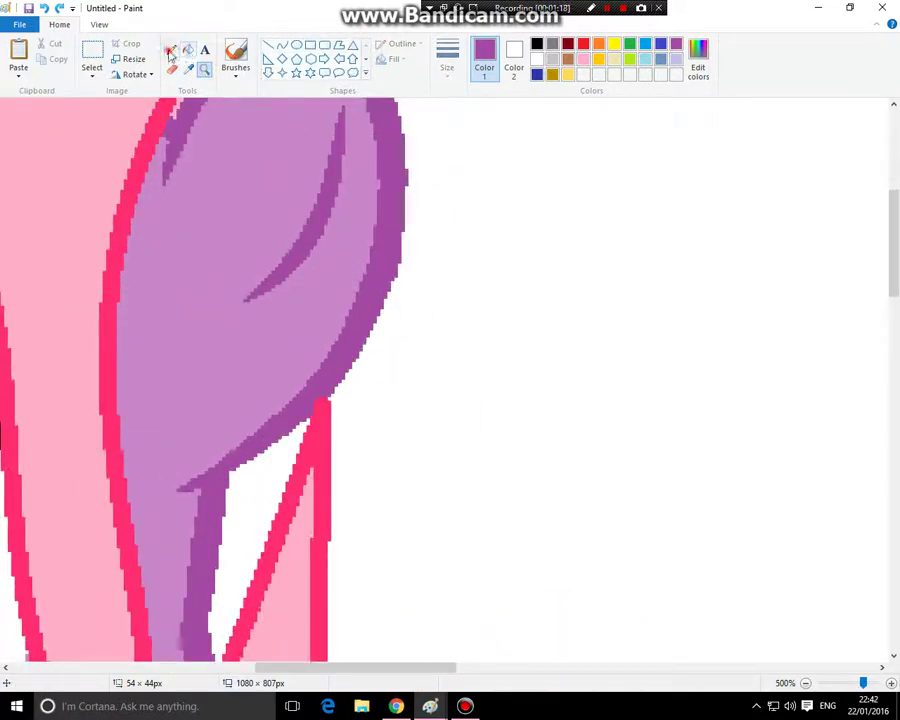
{"action": "left_click", "coordinate": [600, 60]}
{"action": "left_click", "coordinate": [445, 62]}
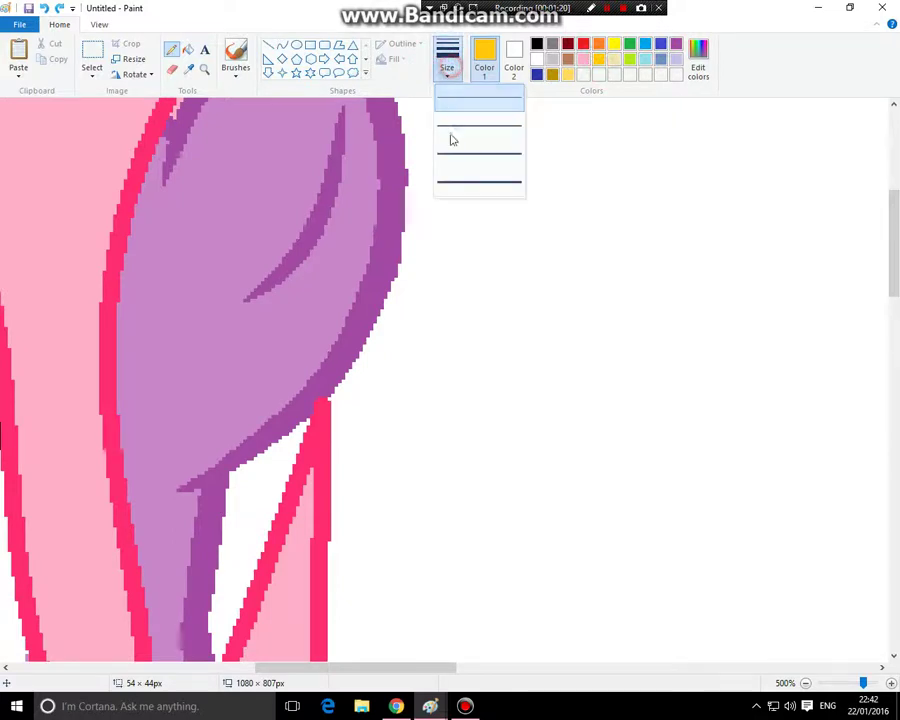
{"action": "left_click", "coordinate": [457, 164]}
{"action": "left_click", "coordinate": [447, 62]}
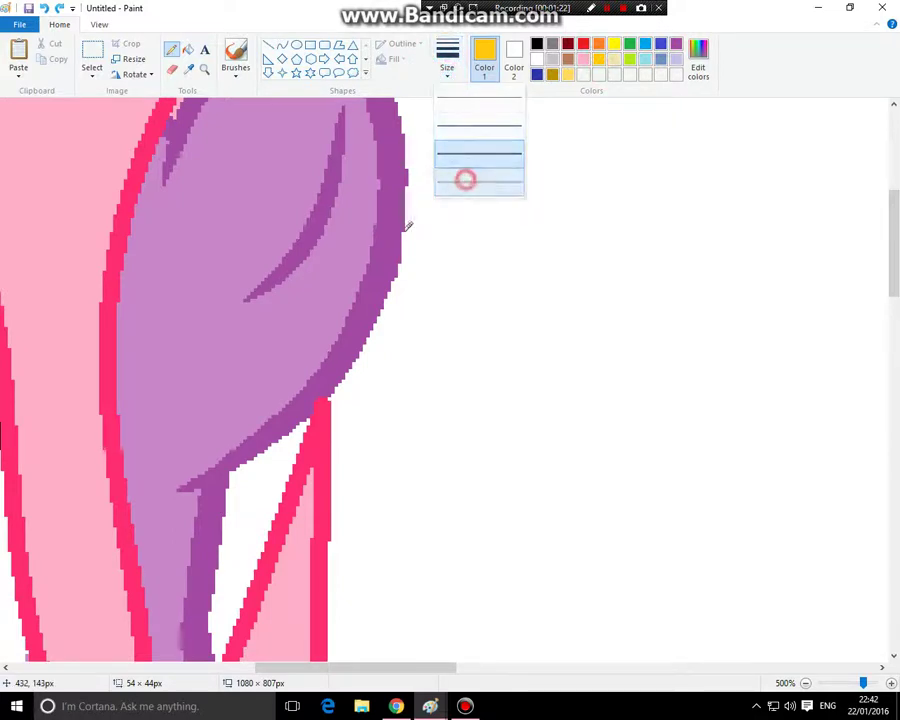
{"action": "left_click", "coordinate": [464, 180]}
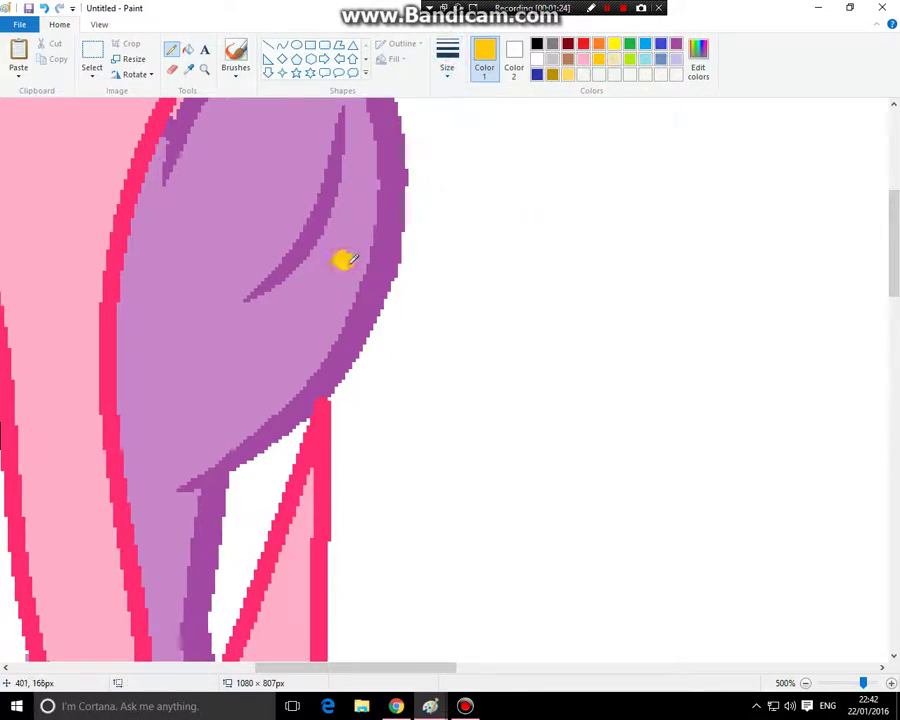
{"action": "mouse_move", "coordinate": [339, 284]}
{"action": "left_mouse_down"}
{"action": "mouse_move", "coordinate": [364, 374]}
{"action": "mouse_move", "coordinate": [357, 409]}
{"action": "mouse_move", "coordinate": [321, 402]}
{"action": "mouse_move", "coordinate": [283, 352]}
{"action": "left_mouse_up"}
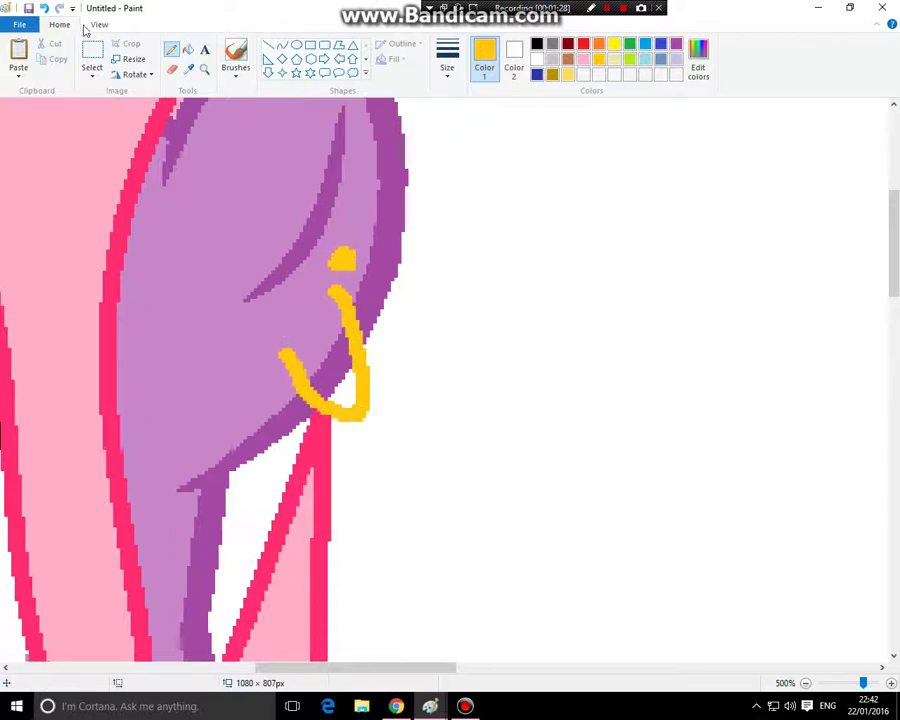
{"action": "left_click", "coordinate": [38, 12]}
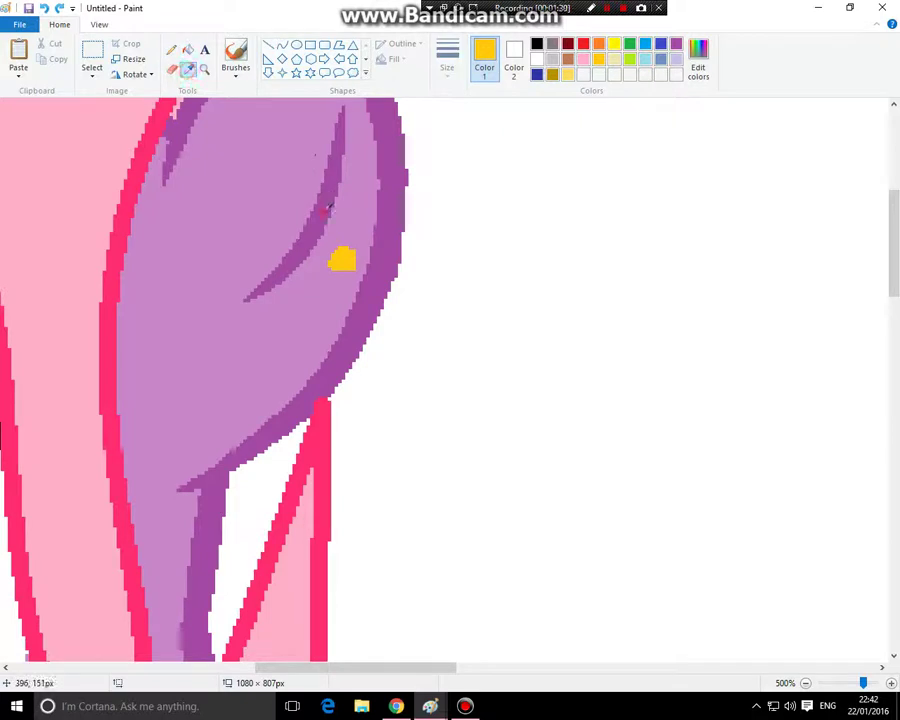
Draw a short curve in the ear's dark purple just below the gold dot, using a thinner pencil
{"action": "left_click", "coordinate": [321, 201]}
{"action": "left_click", "coordinate": [446, 66]}
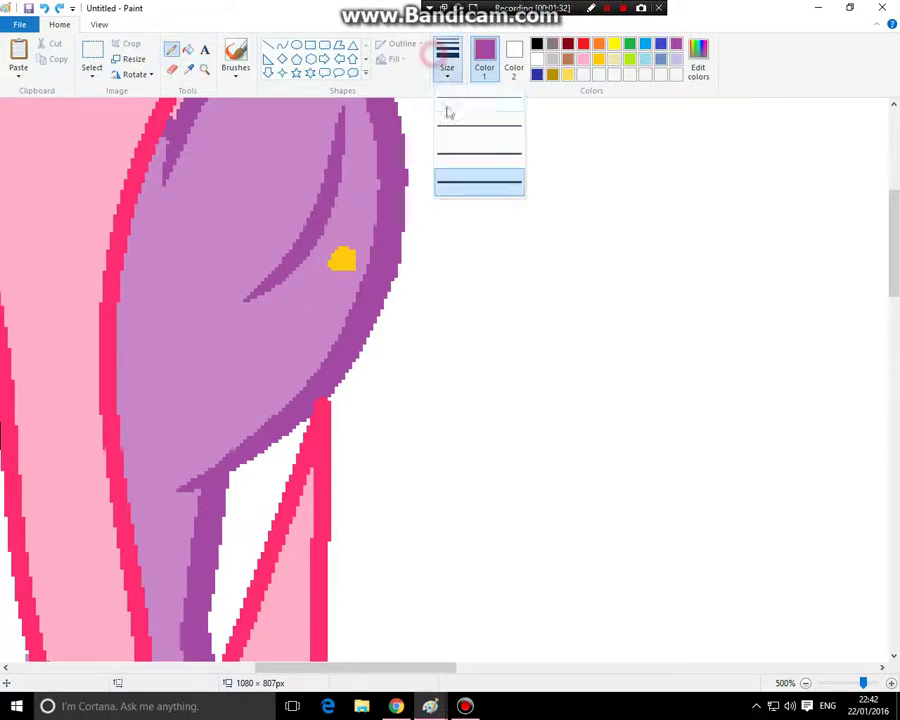
{"action": "left_click", "coordinate": [464, 141]}
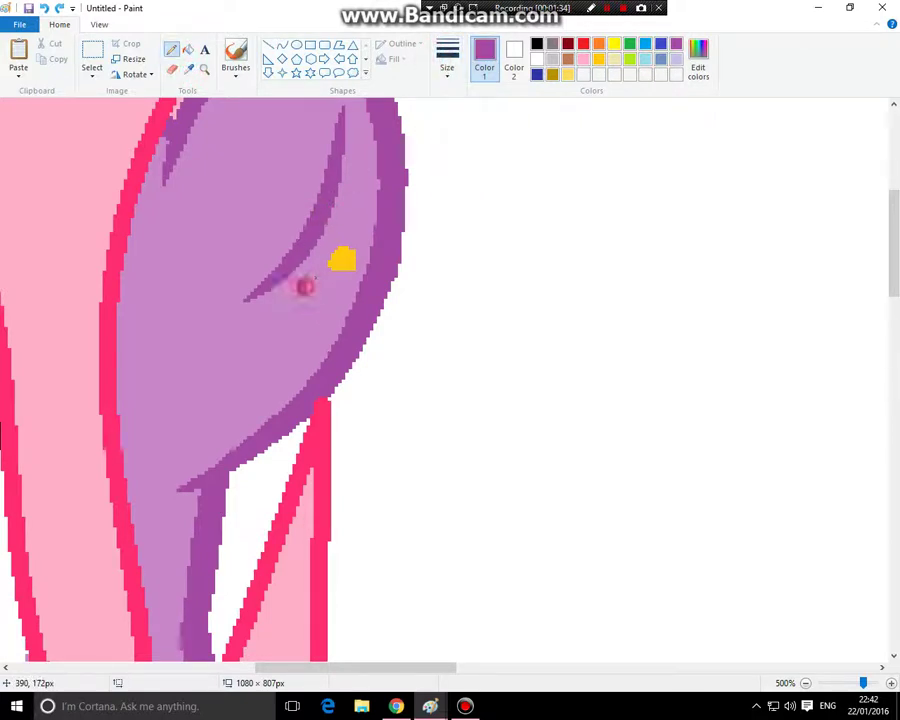
{"action": "left_click_drag", "start_coordinate": [303, 286], "coordinate": [335, 303]}
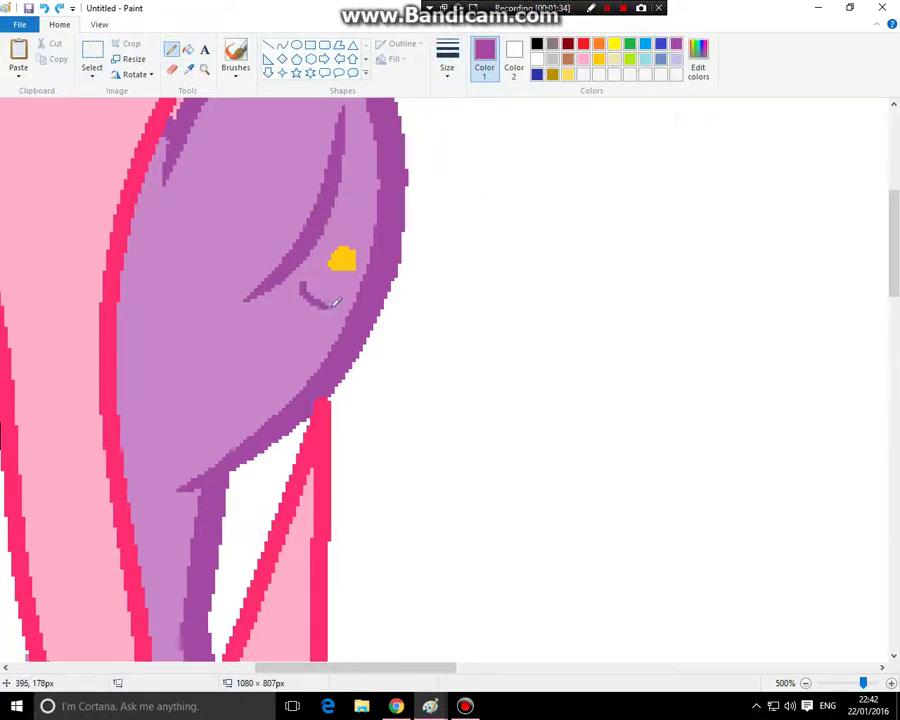
Draw a gold circular hoop earring just below the short purple curve, overlapping the ear's lower edge
{"action": "left_click", "coordinate": [598, 61]}
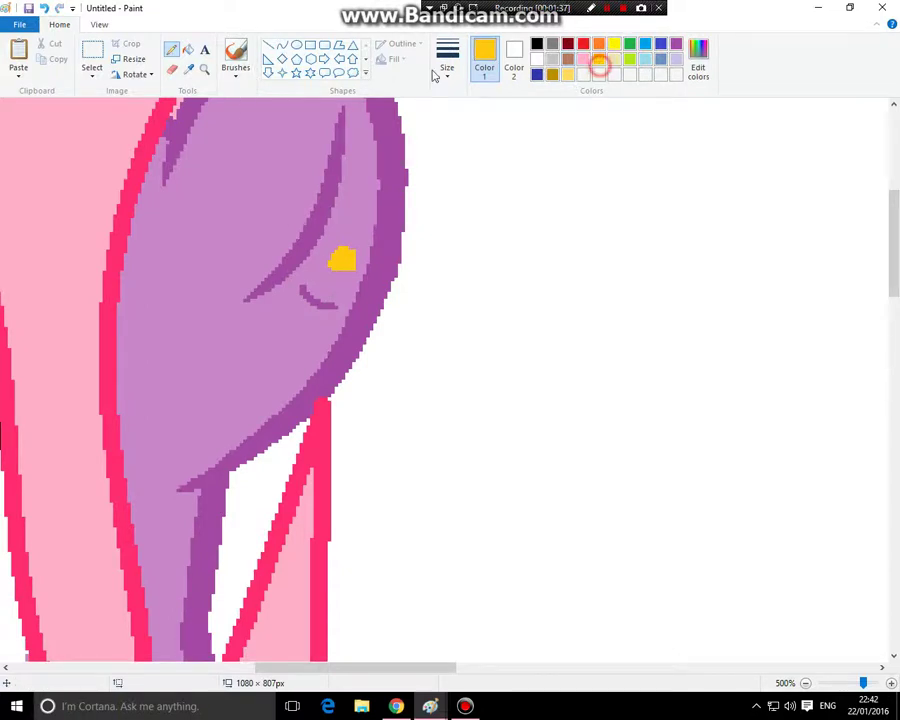
{"action": "left_click", "coordinate": [296, 45]}
{"action": "mouse_move", "coordinate": [300, 303]}
{"action": "left_mouse_down"}
{"action": "mouse_move", "coordinate": [373, 399]}
{"action": "mouse_move", "coordinate": [426, 434]}
{"action": "left_mouse_up"}
{"action": "left_click_drag", "start_coordinate": [371, 423], "coordinate": [325, 428]}
{"action": "left_click", "coordinate": [474, 407]}
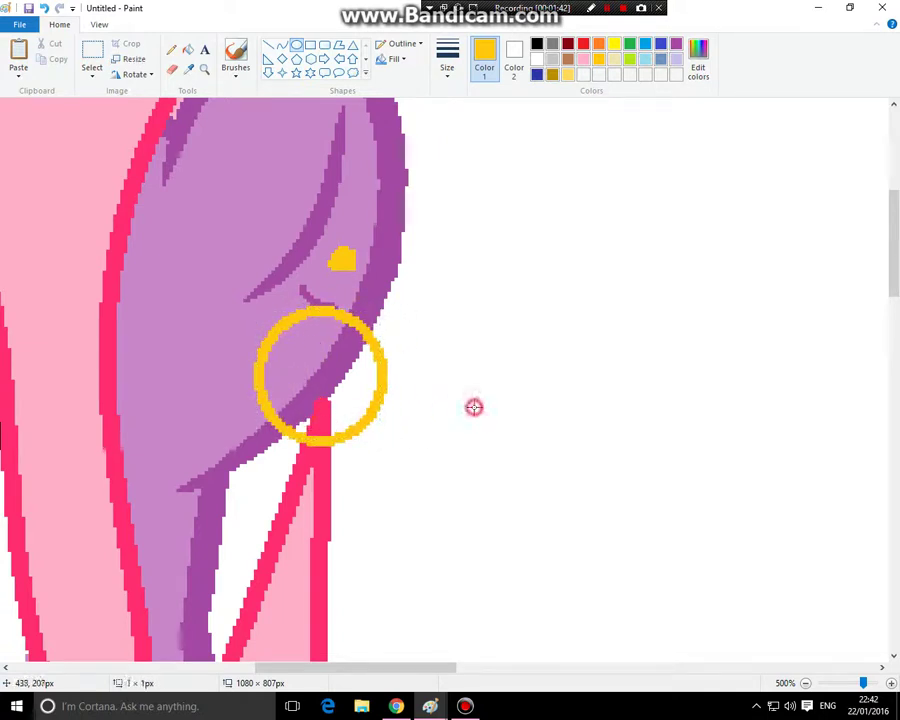
Pencil over the hoop where it crosses the ear's outer edge, using the dark purple sampled from the ear outline
{"action": "left_click", "coordinate": [190, 74]}
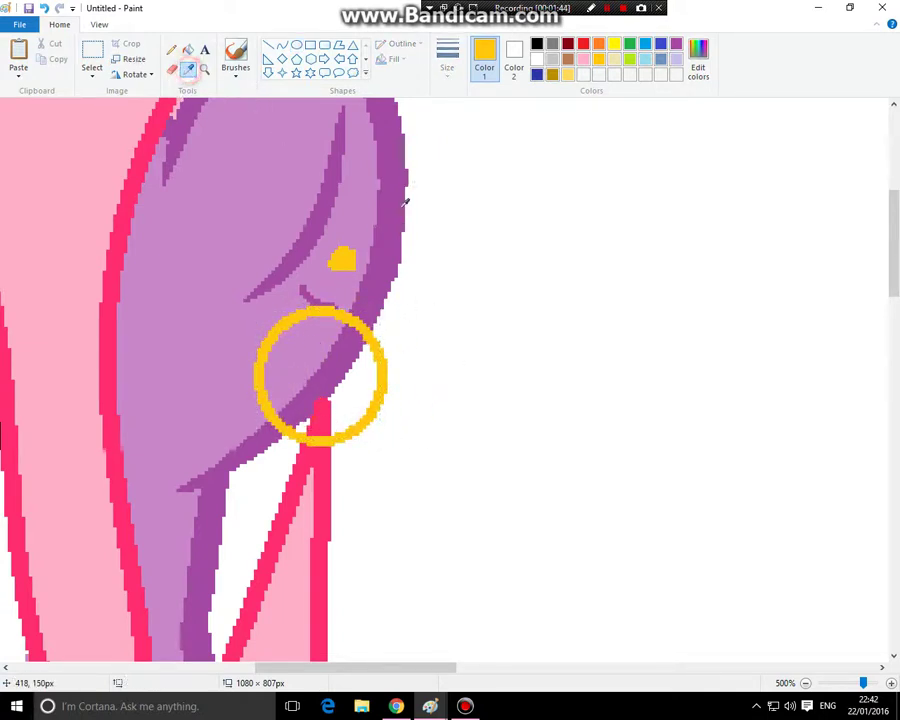
{"action": "left_click", "coordinate": [390, 196]}
{"action": "left_click", "coordinate": [171, 49]}
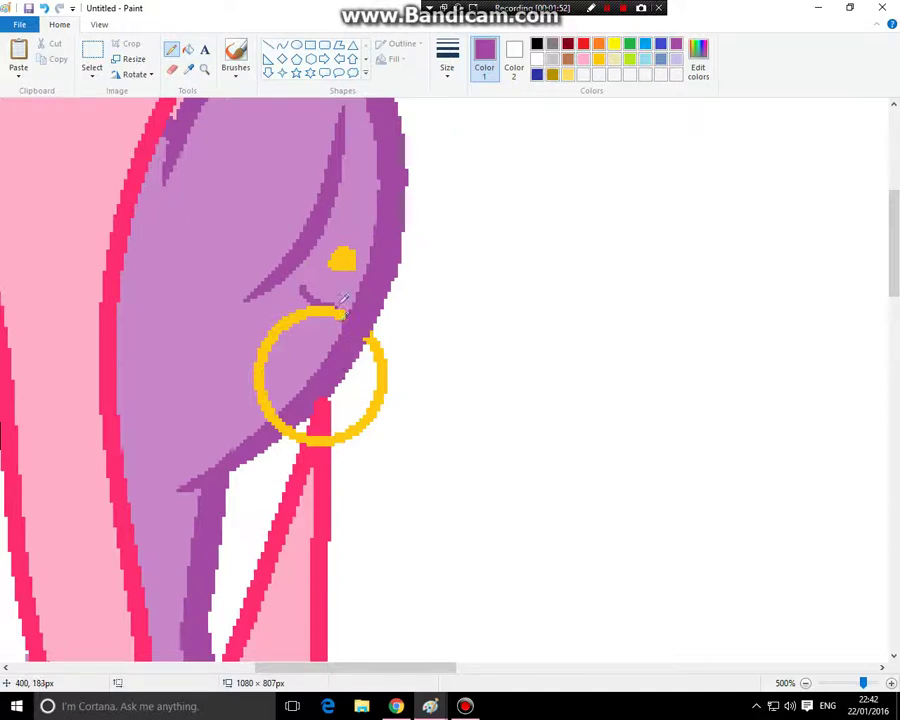
Replace the hoop's upper-left arc with the light purple sampled from the ear, and reduce the eraser to its thinnest size
{"action": "left_click", "coordinate": [173, 70]}
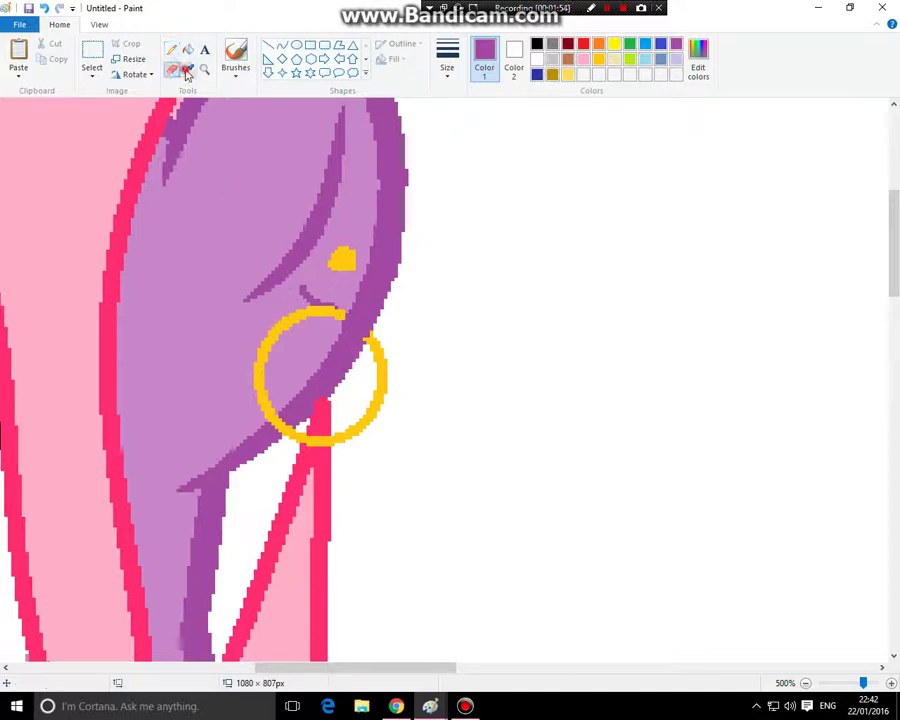
{"action": "left_click", "coordinate": [188, 70]}
{"action": "left_click", "coordinate": [221, 147]}
{"action": "left_click_drag", "start_coordinate": [289, 312], "coordinate": [295, 326]}
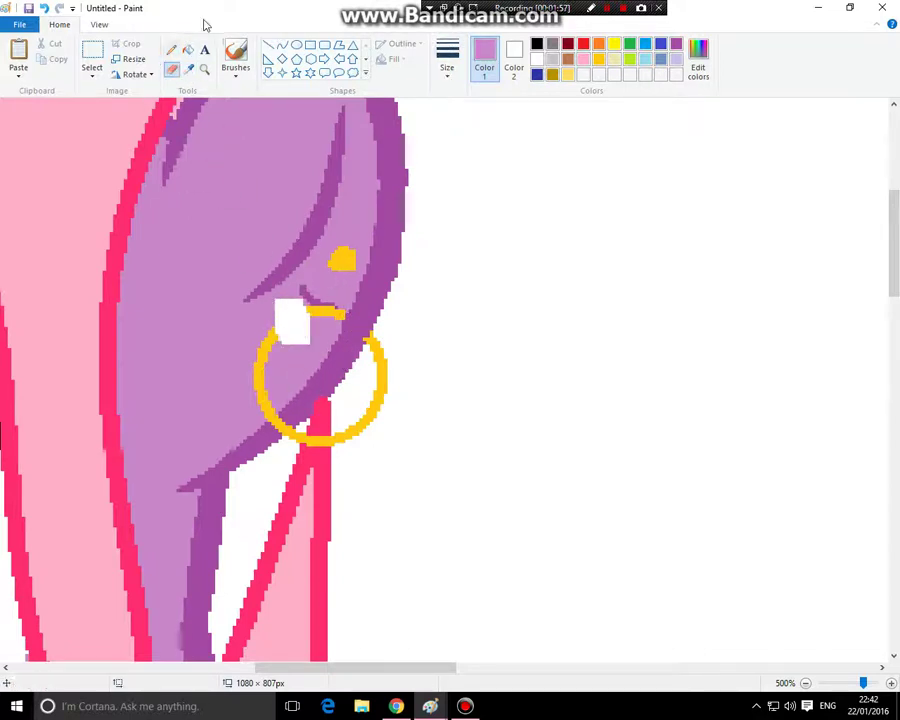
{"action": "left_click", "coordinate": [447, 60]}
{"action": "left_click", "coordinate": [449, 98]}
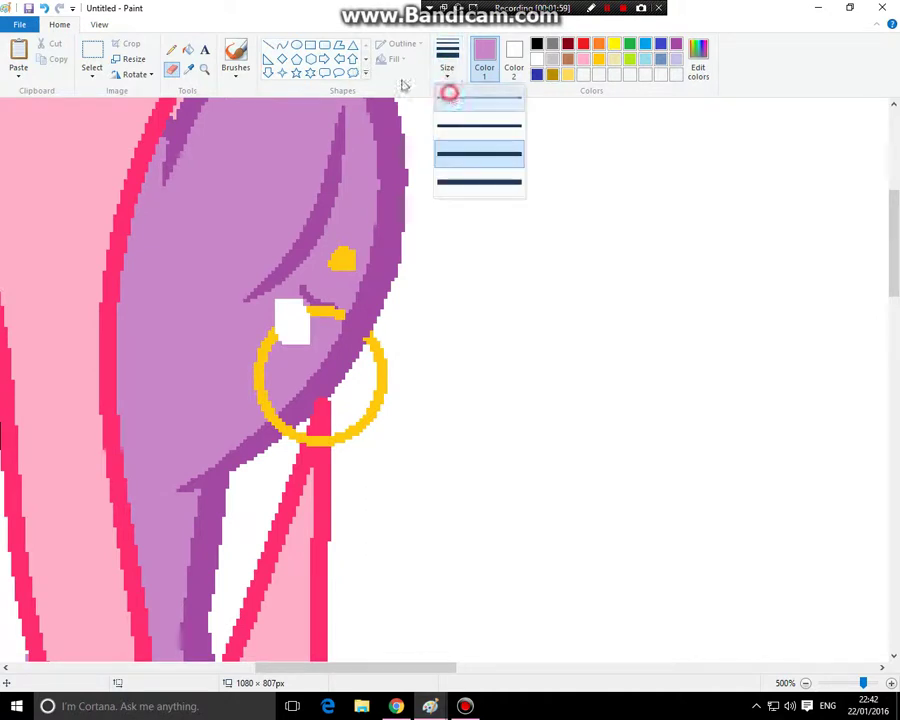
{"action": "left_click", "coordinate": [188, 49]}
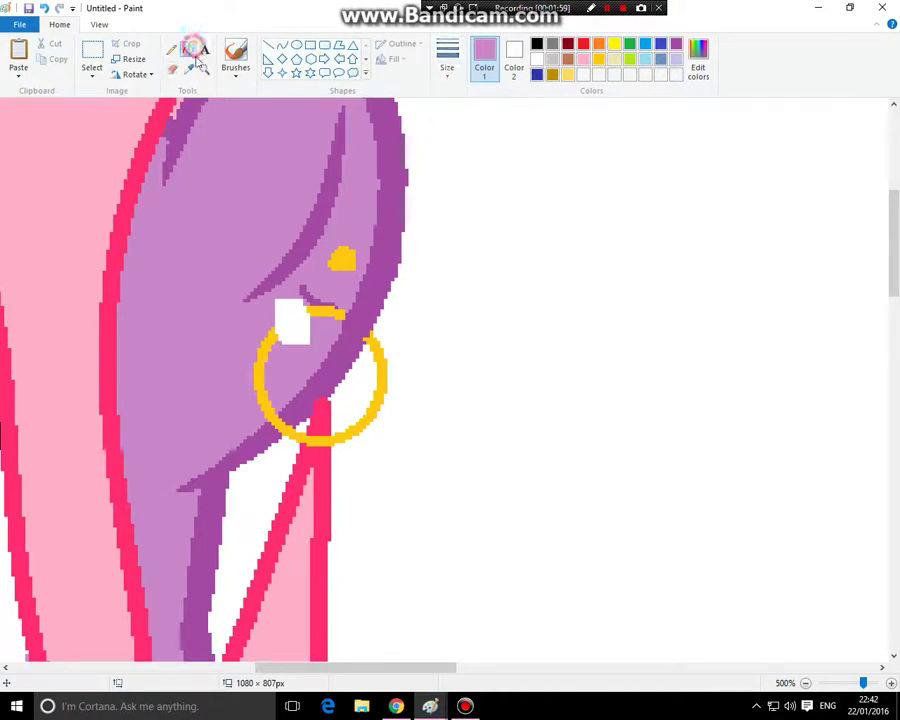
{"action": "left_click", "coordinate": [288, 316]}
Erase the rest of the hoop's upper arc and the short purple curve, and fill the gap with the ear's light purple
{"action": "left_click", "coordinate": [172, 72]}
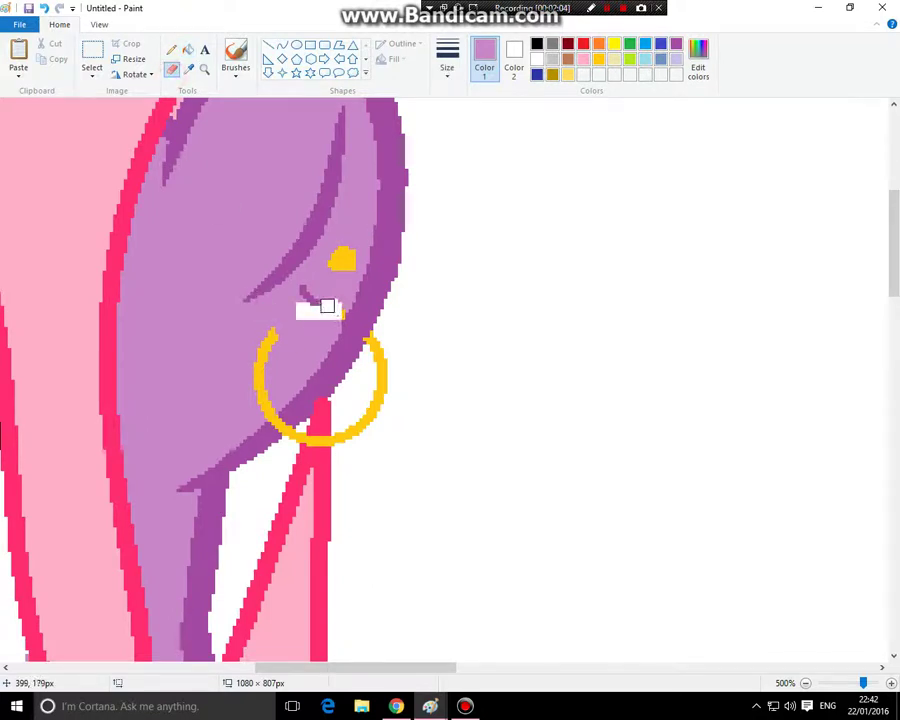
{"action": "mouse_move", "coordinate": [327, 306]}
{"action": "left_mouse_down"}
{"action": "mouse_move", "coordinate": [299, 292]}
{"action": "mouse_move", "coordinate": [341, 311]}
{"action": "left_mouse_up"}
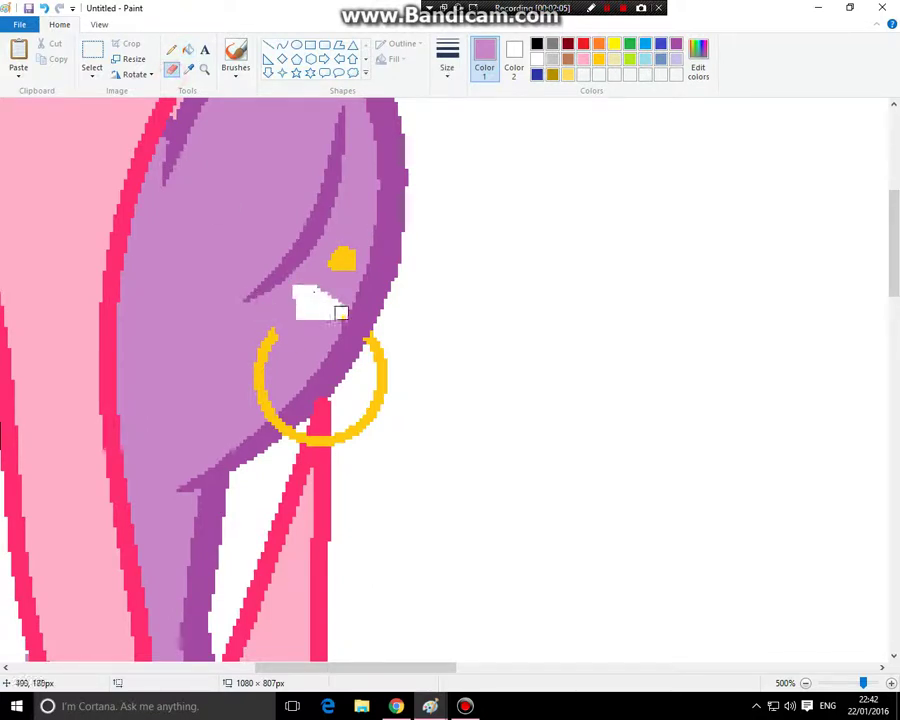
{"action": "left_click", "coordinate": [190, 50]}
{"action": "left_click", "coordinate": [311, 297]}
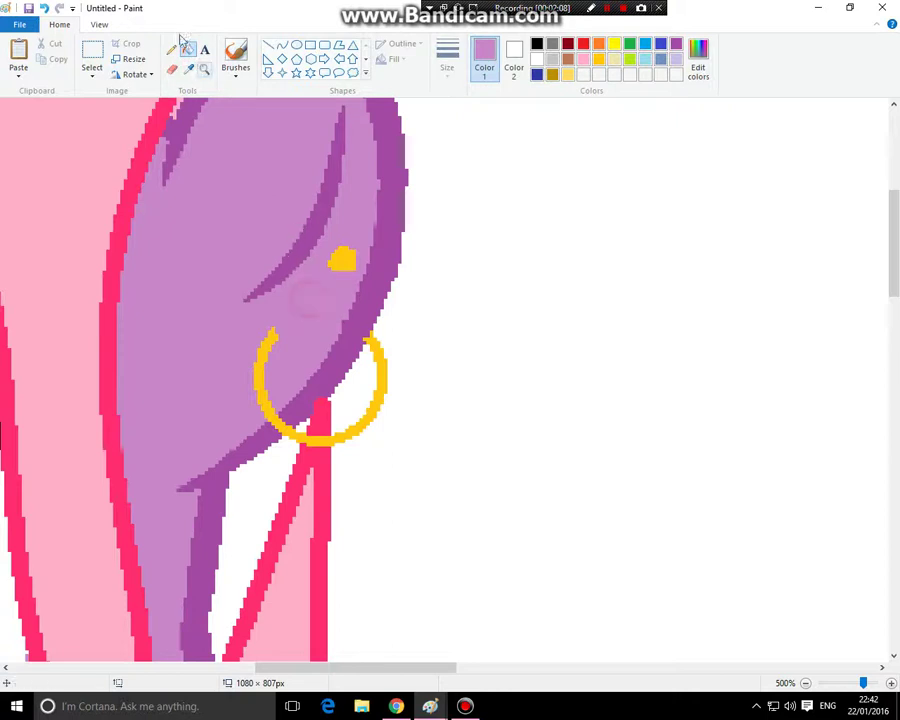
Draw a short piercing curve in the ear's dark purple over the upper-left open end of the gold hoop
{"action": "left_click", "coordinate": [189, 70]}
{"action": "left_click", "coordinate": [304, 224]}
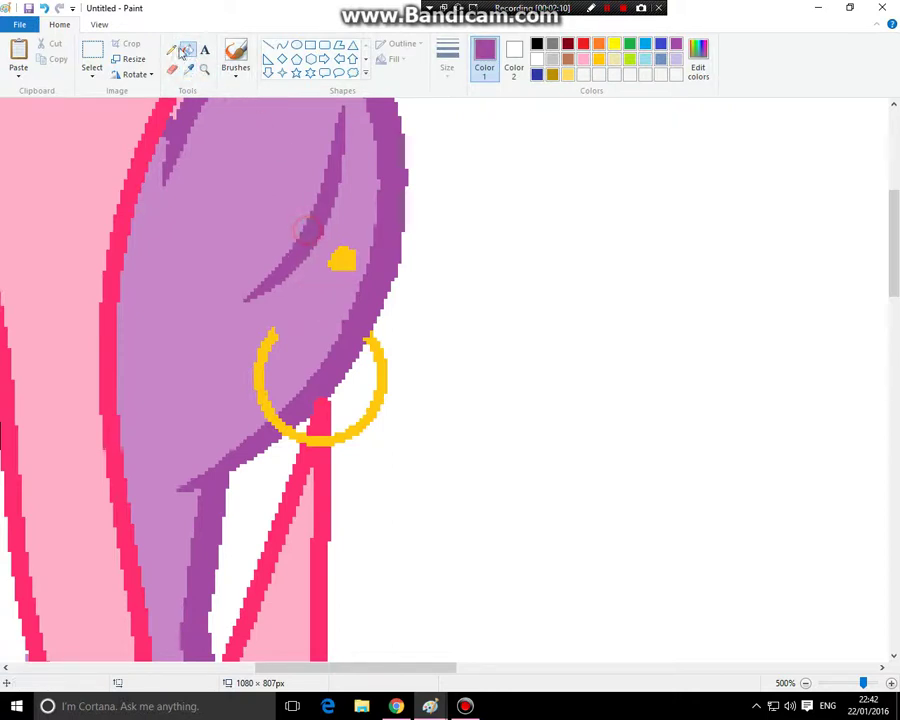
{"action": "left_click", "coordinate": [171, 49]}
{"action": "left_click", "coordinate": [256, 288]}
{"action": "left_click_drag", "start_coordinate": [272, 325], "coordinate": [285, 334]}
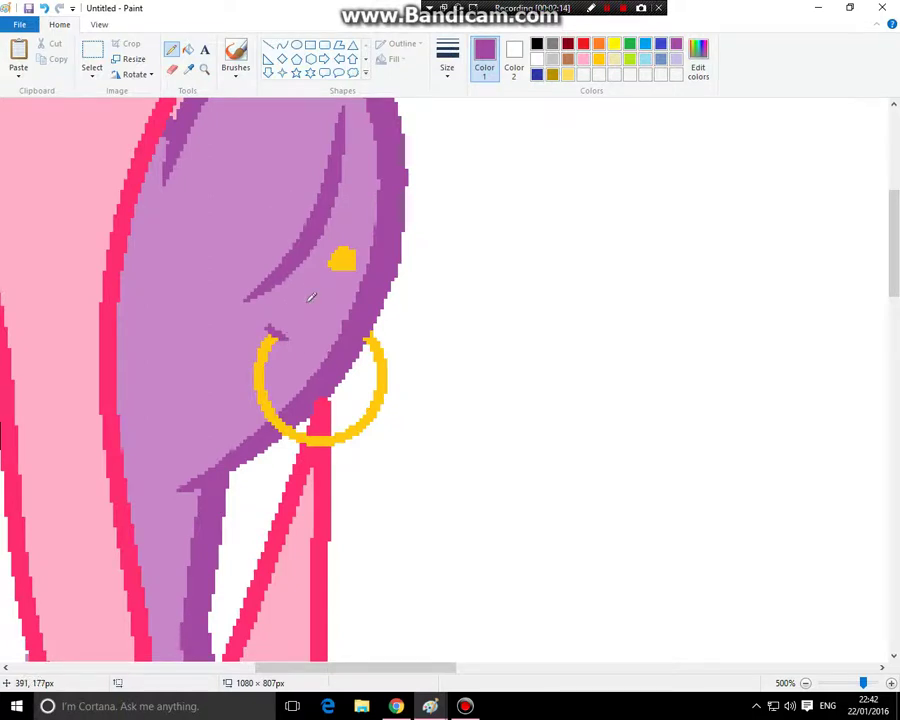
Draw a dark red heart outline of about 23 × 21 px hanging just below the gold hoop
{"action": "scroll", "coordinate": [310, 290], "scroll_direction": "down", "scroll_amount": 3}
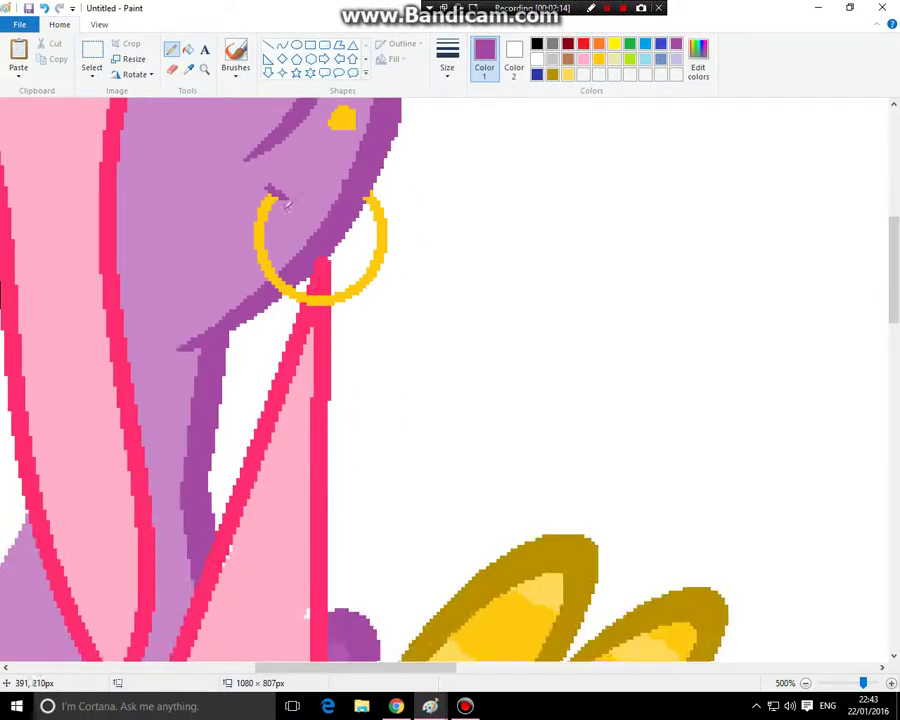
{"action": "left_click", "coordinate": [570, 45]}
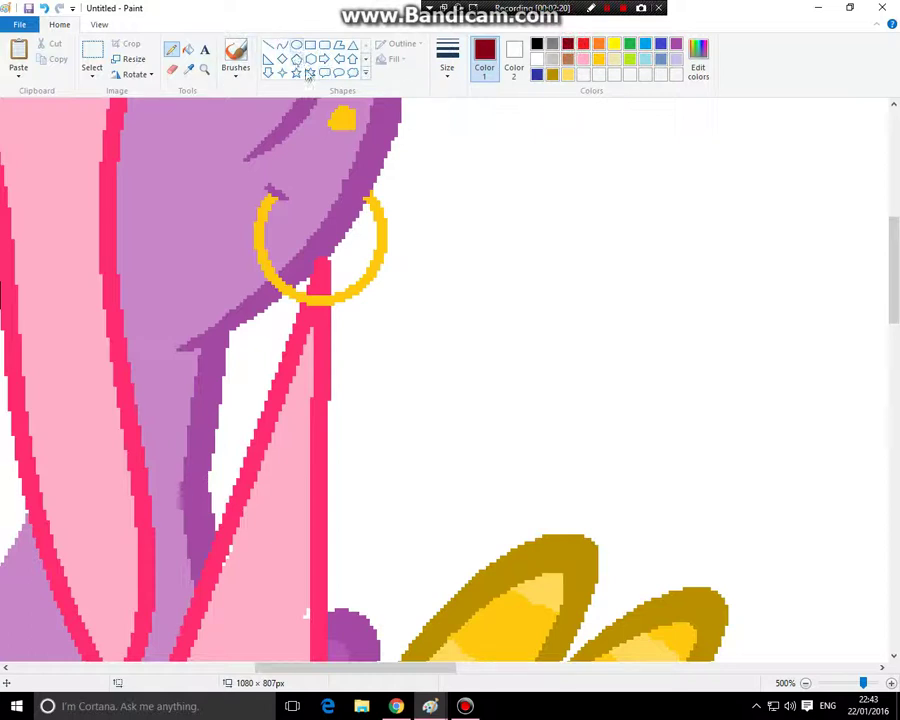
{"action": "left_click", "coordinate": [366, 74]}
{"action": "left_click", "coordinate": [269, 89]}
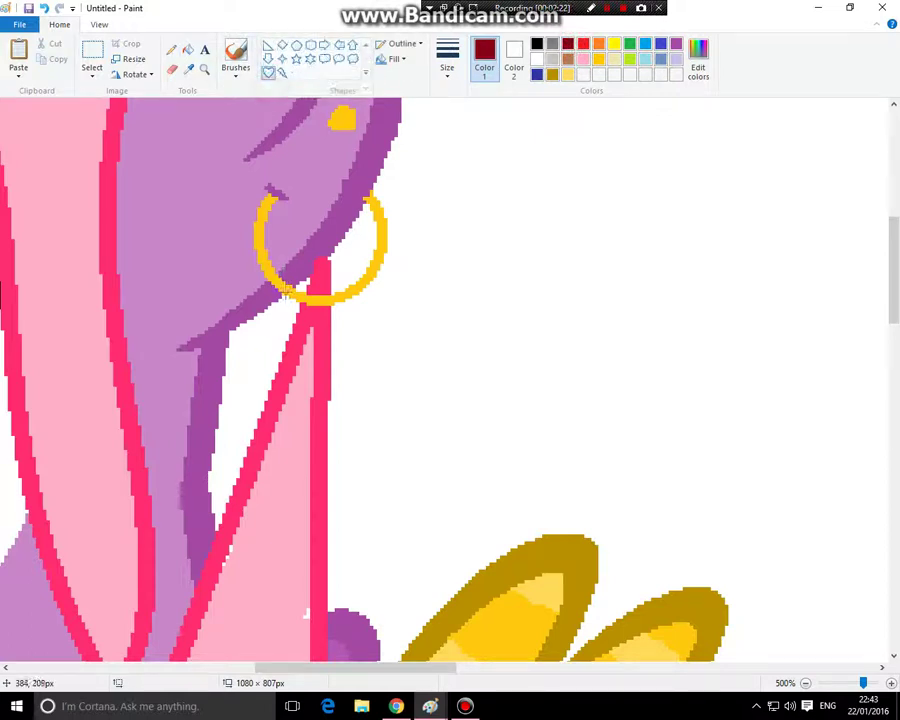
{"action": "mouse_move", "coordinate": [288, 290]}
{"action": "left_mouse_down"}
{"action": "mouse_move", "coordinate": [372, 366]}
{"action": "mouse_move", "coordinate": [312, 371]}
{"action": "mouse_move", "coordinate": [318, 360]}
{"action": "left_mouse_up"}
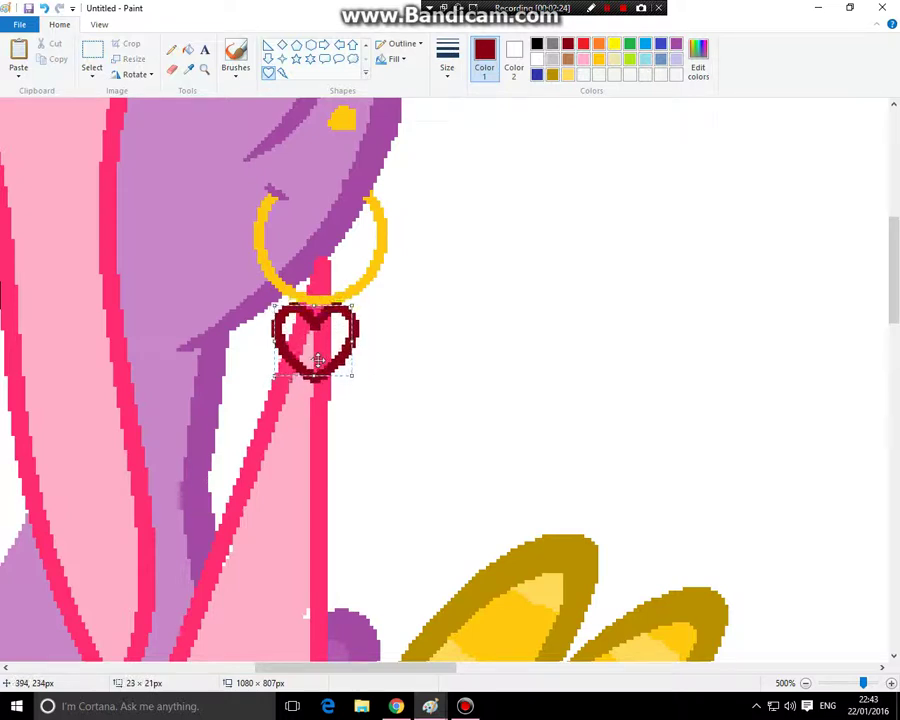
Fill every section inside the heart pendant with bright red
{"action": "left_click", "coordinate": [188, 49]}
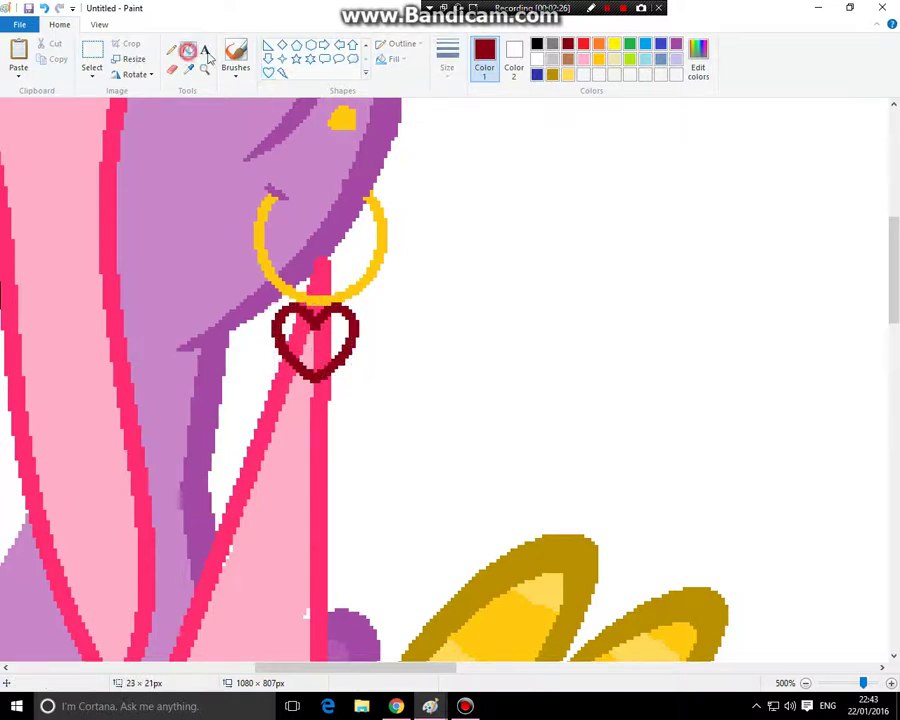
{"action": "left_click", "coordinate": [583, 44]}
{"action": "left_click", "coordinate": [340, 335]}
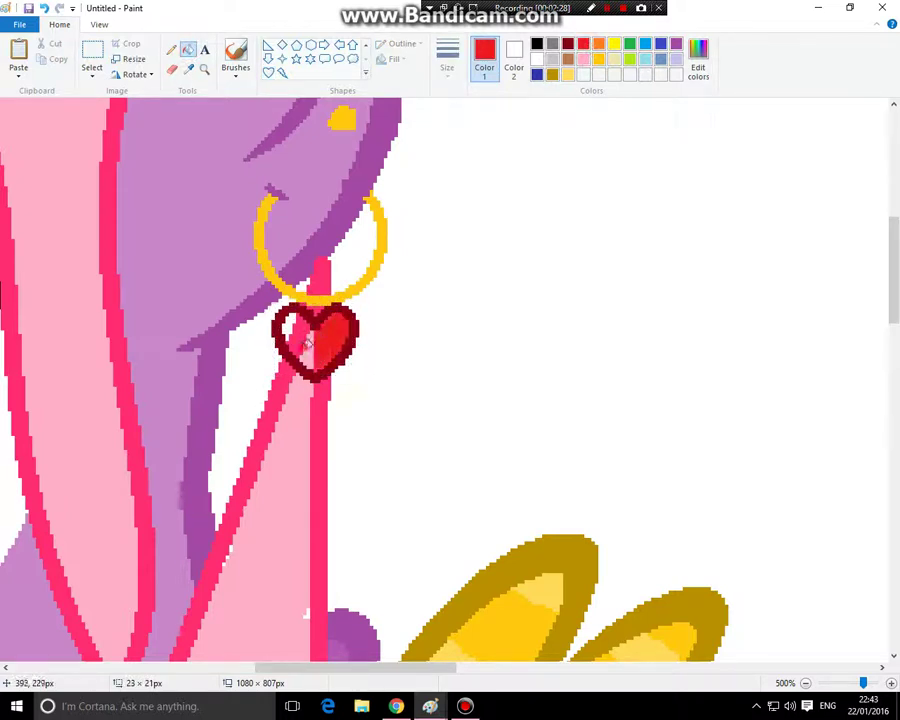
{"action": "left_click", "coordinate": [318, 345]}
{"action": "left_click", "coordinate": [289, 322]}
{"action": "left_click", "coordinate": [296, 322]}
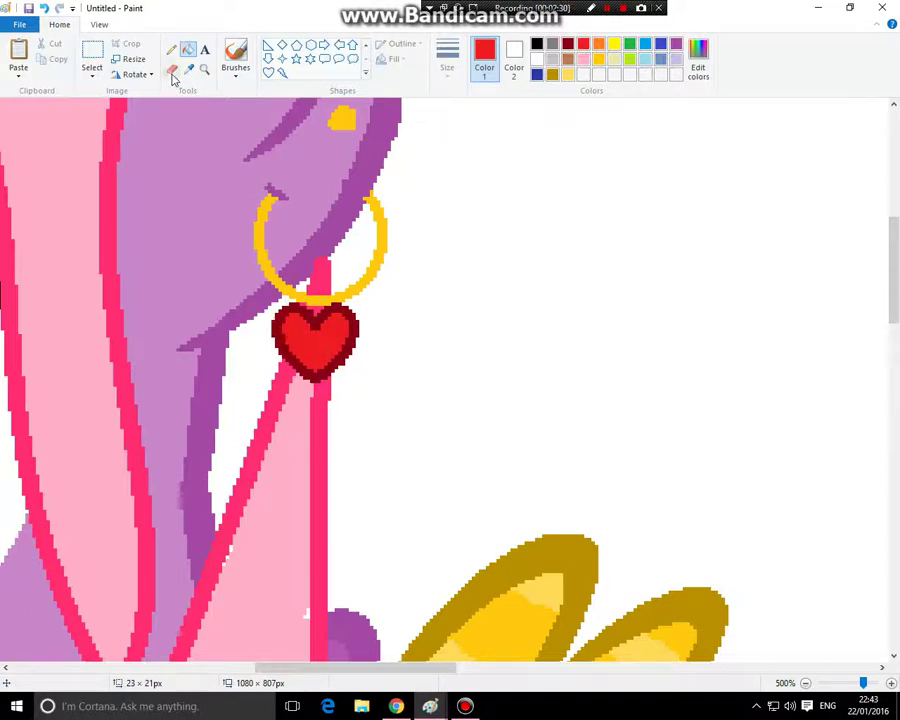
Examine the whole drawing, then the larger pony's face, body and leg bracelet at closer range
{"action": "left_click", "coordinate": [202, 71]}
{"action": "right_click", "coordinate": [228, 178]}
{"action": "right_click", "coordinate": [231, 183]}
{"action": "right_click", "coordinate": [231, 183]}
{"action": "right_click", "coordinate": [231, 183]}
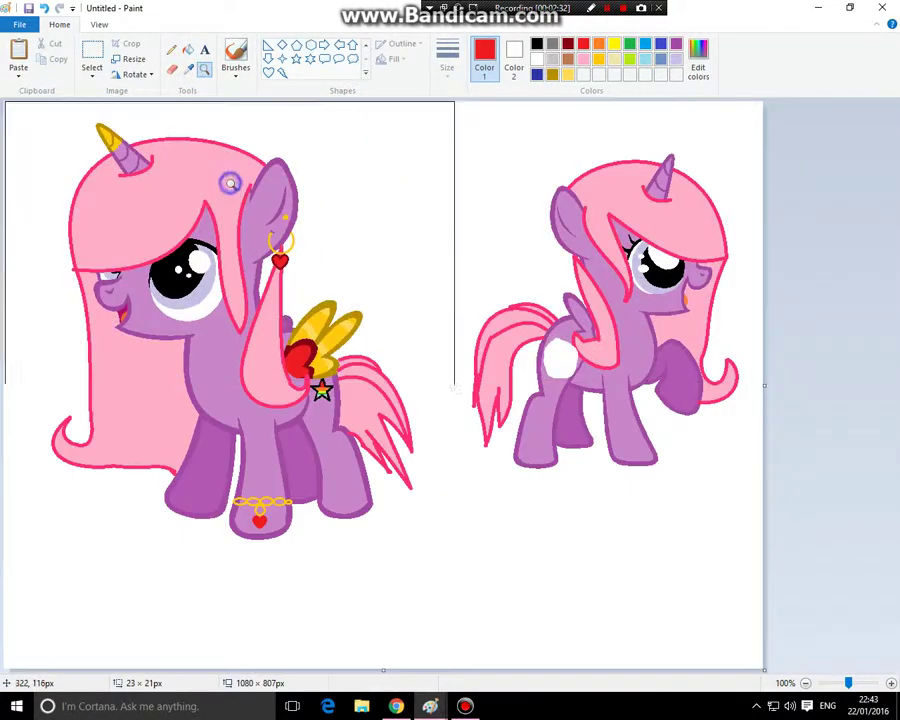
{"action": "left_click", "coordinate": [215, 335]}
{"action": "scroll", "coordinate": [314, 374], "scroll_direction": "down", "scroll_amount": 2}
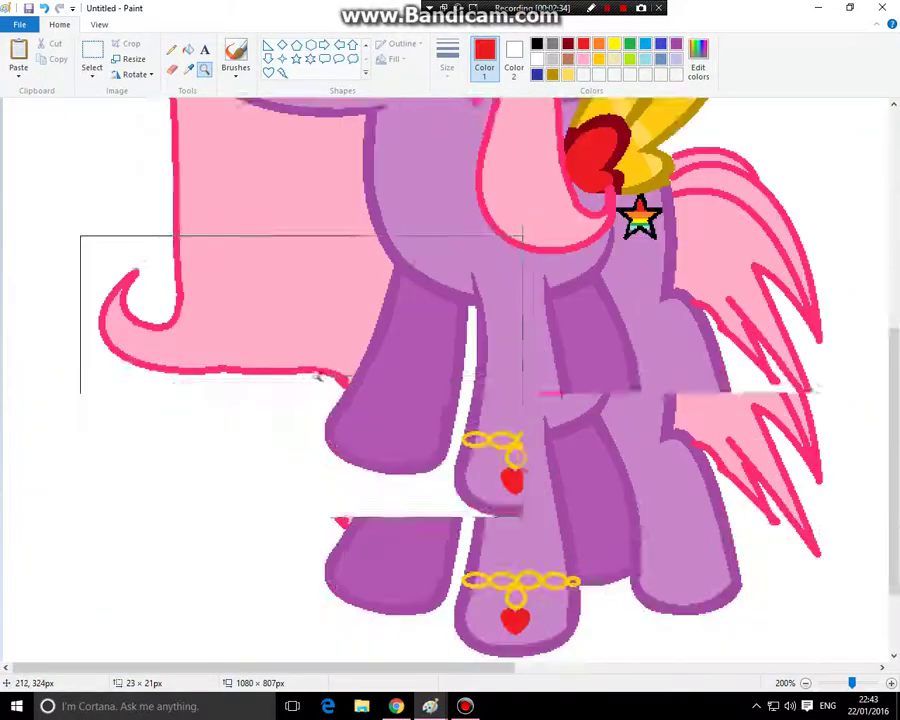
{"action": "scroll", "coordinate": [318, 352], "scroll_direction": "up", "scroll_amount": 2}
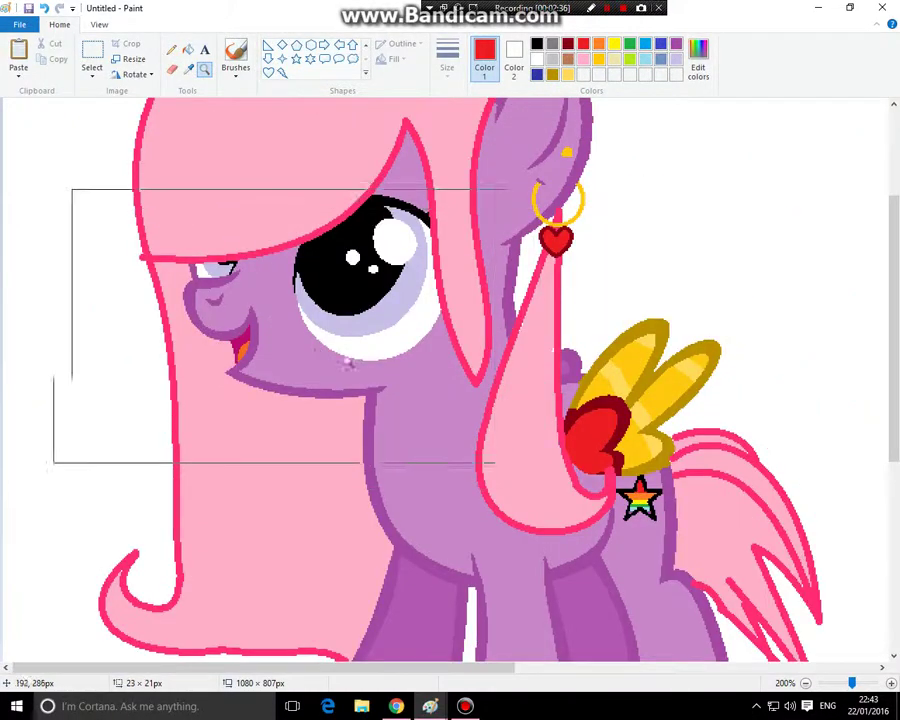
{"action": "scroll", "coordinate": [388, 400], "scroll_direction": "down", "scroll_amount": 2}
{"action": "scroll", "coordinate": [400, 345], "scroll_direction": "up", "scroll_amount": 1}
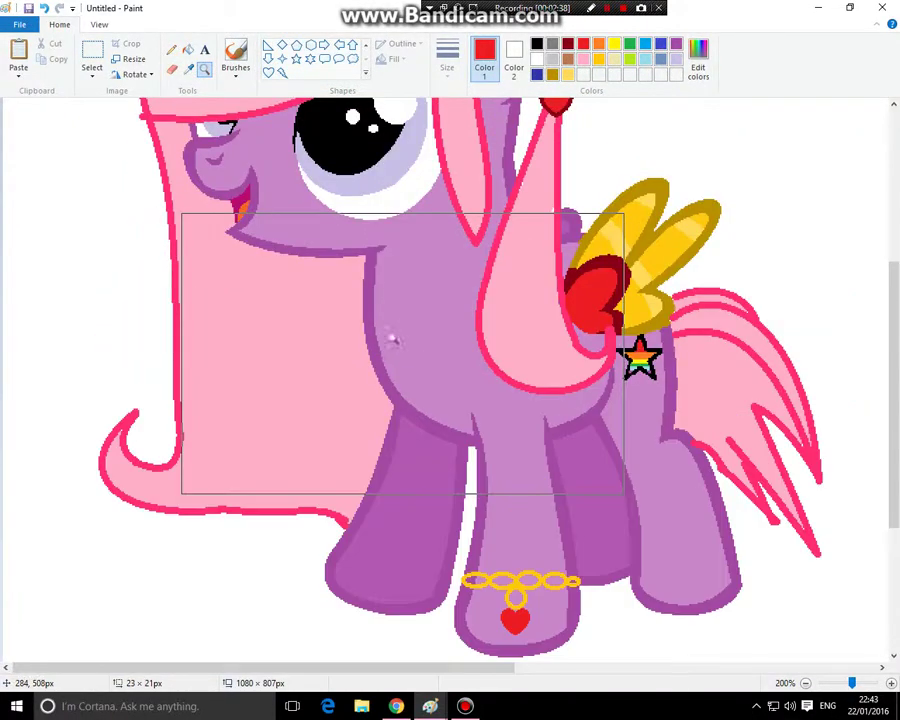
Try a freehand gold pencil stroke across the larger pony's neck, and undo it
{"action": "left_click", "coordinate": [390, 338]}
{"action": "left_click", "coordinate": [390, 291]}
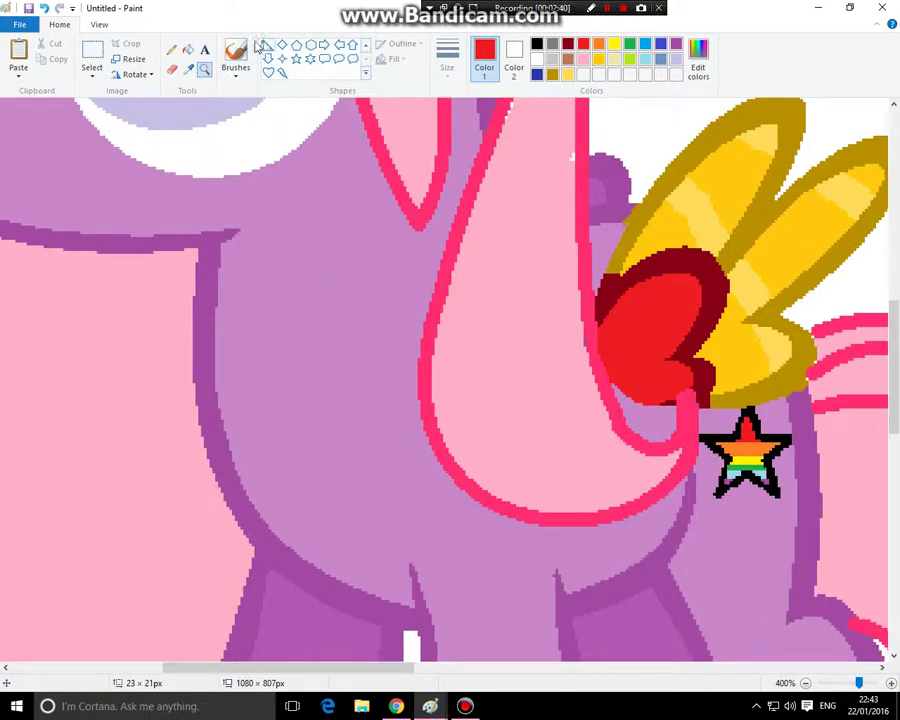
{"action": "left_click", "coordinate": [173, 49]}
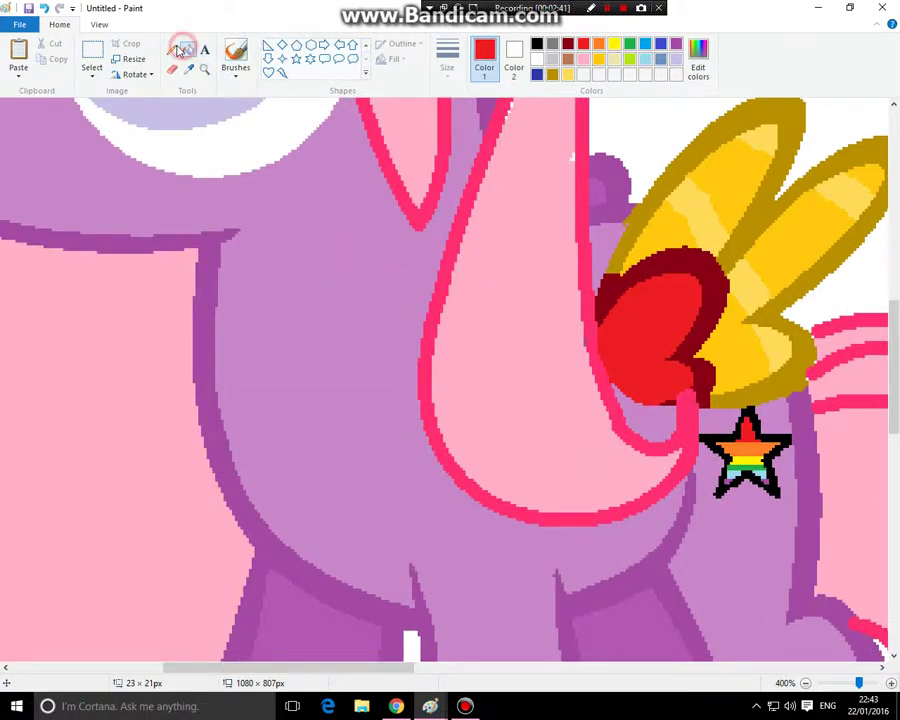
{"action": "left_click", "coordinate": [353, 60]}
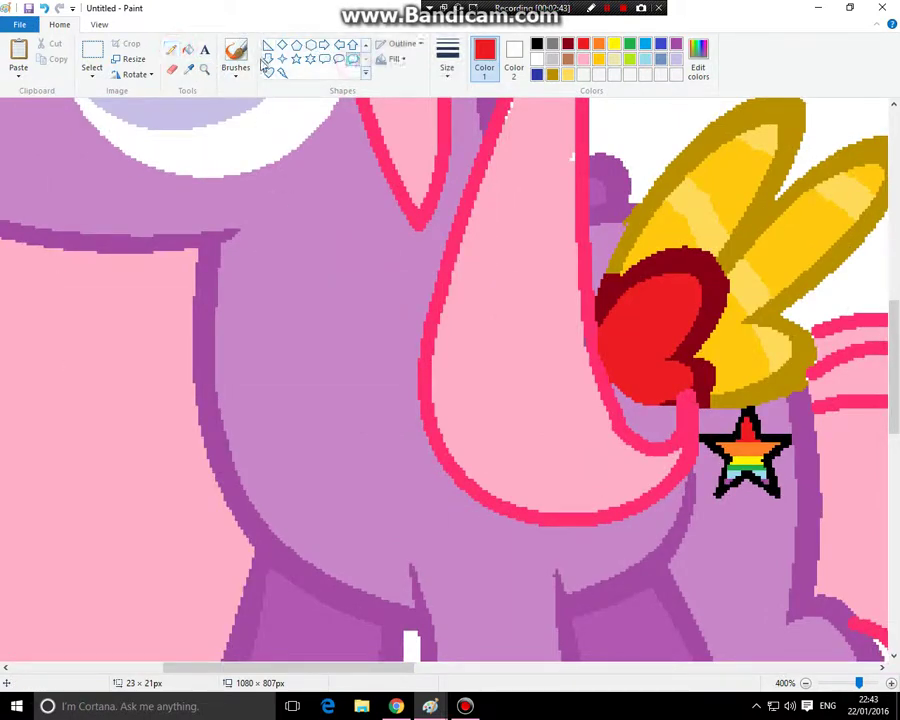
{"action": "left_click", "coordinate": [172, 50]}
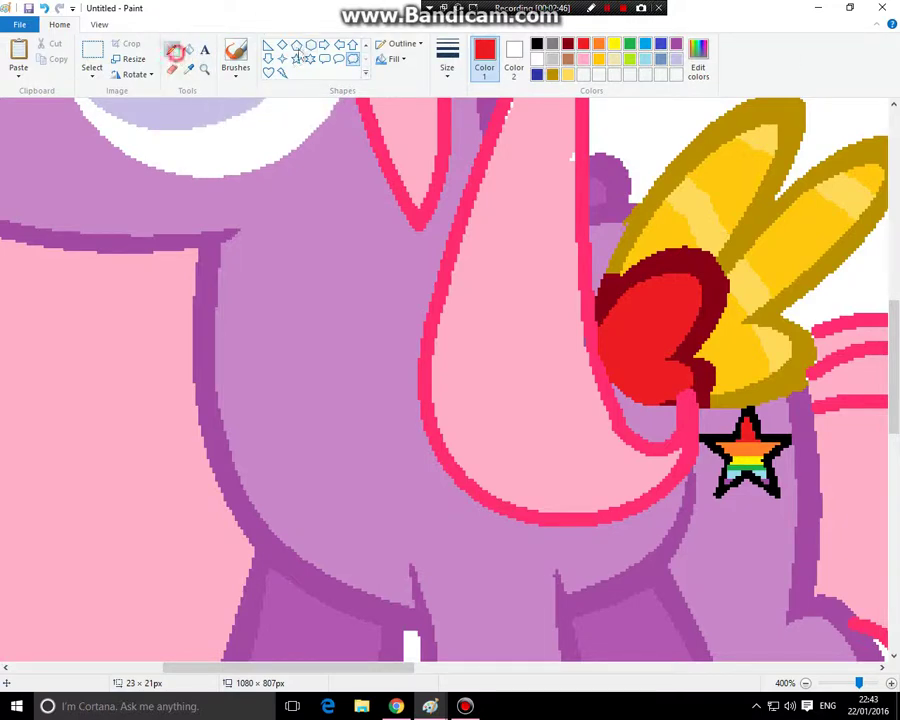
{"action": "left_click", "coordinate": [614, 44]}
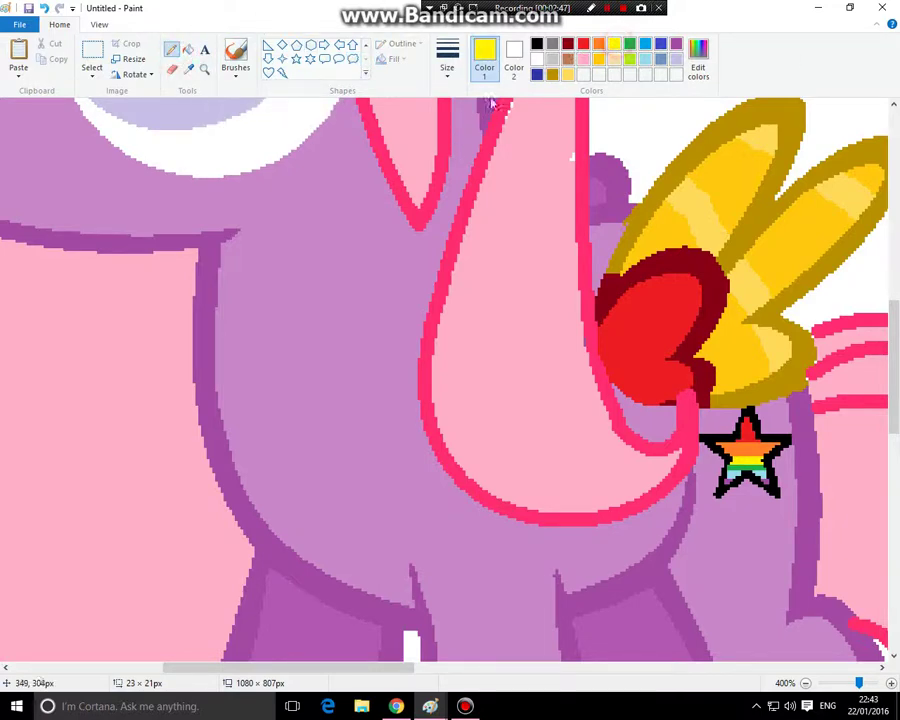
{"action": "left_click", "coordinate": [601, 62]}
{"action": "left_click_drag", "start_coordinate": [397, 193], "coordinate": [355, 280]}
{"action": "left_click", "coordinate": [45, 9]}
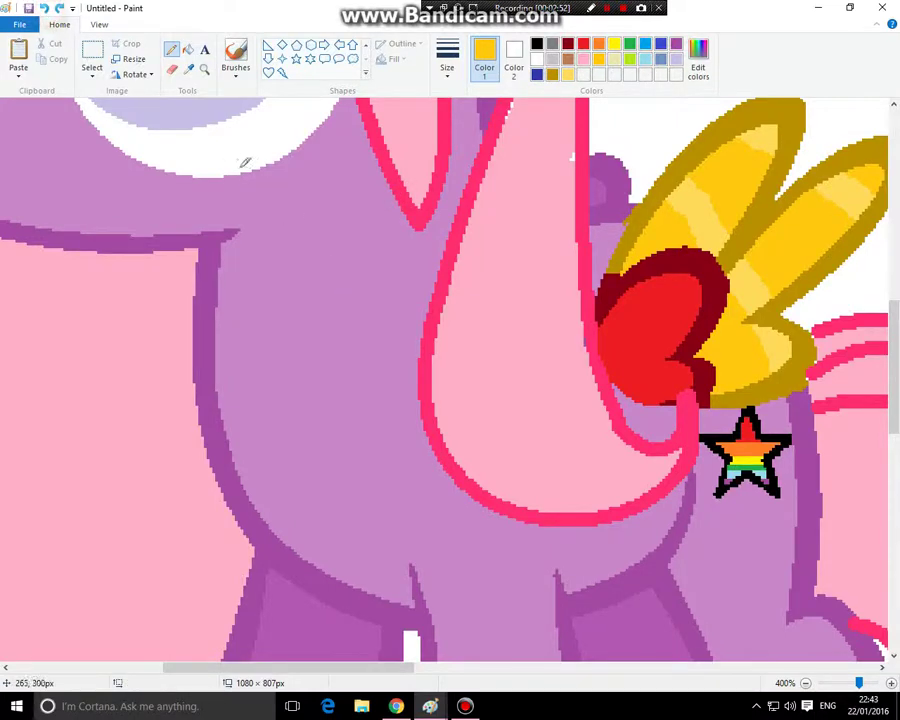
Try a small orange patch below the tip of the hair strand beside the eye, and undo it
{"action": "scroll", "coordinate": [246, 160], "scroll_direction": "up", "scroll_amount": 3}
{"action": "left_click", "coordinate": [600, 45]}
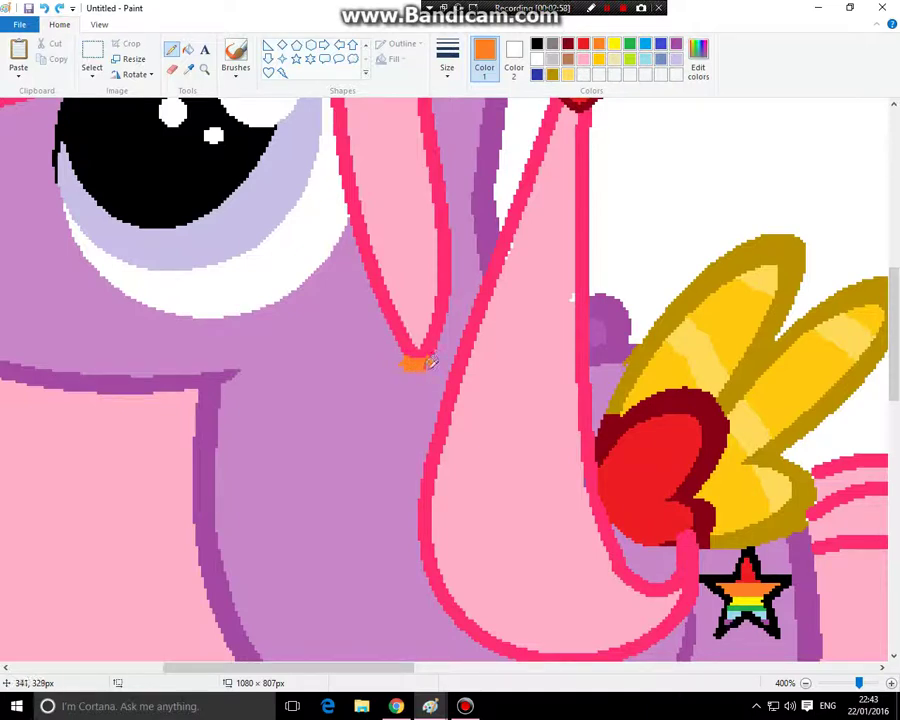
{"action": "left_click", "coordinate": [189, 68]}
{"action": "left_click", "coordinate": [345, 170]}
{"action": "scroll", "coordinate": [375, 240], "scroll_direction": "up", "scroll_amount": 5}
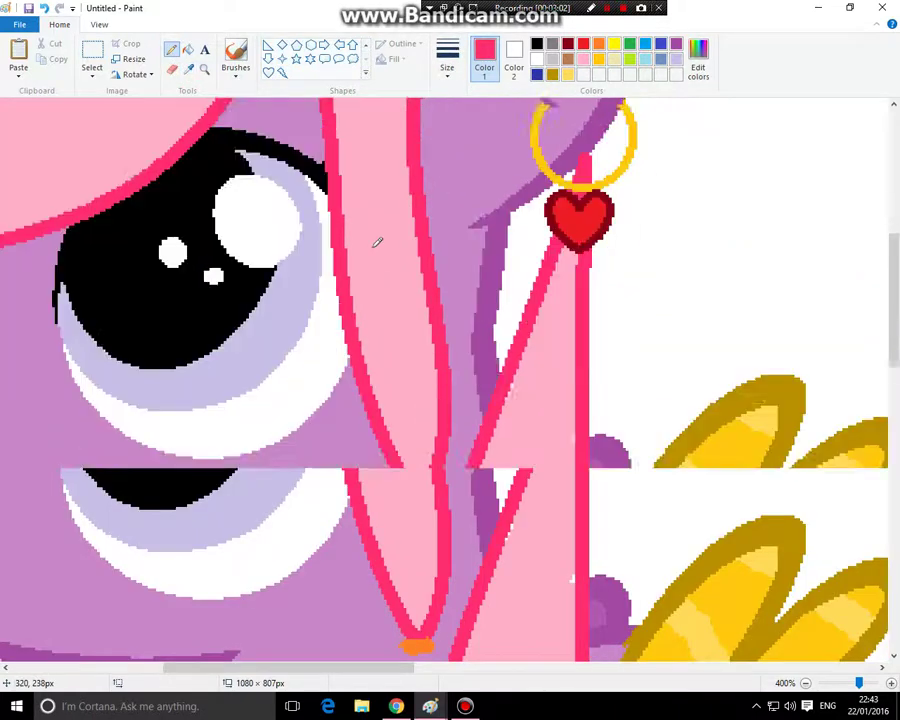
{"action": "left_click", "coordinate": [44, 8]}
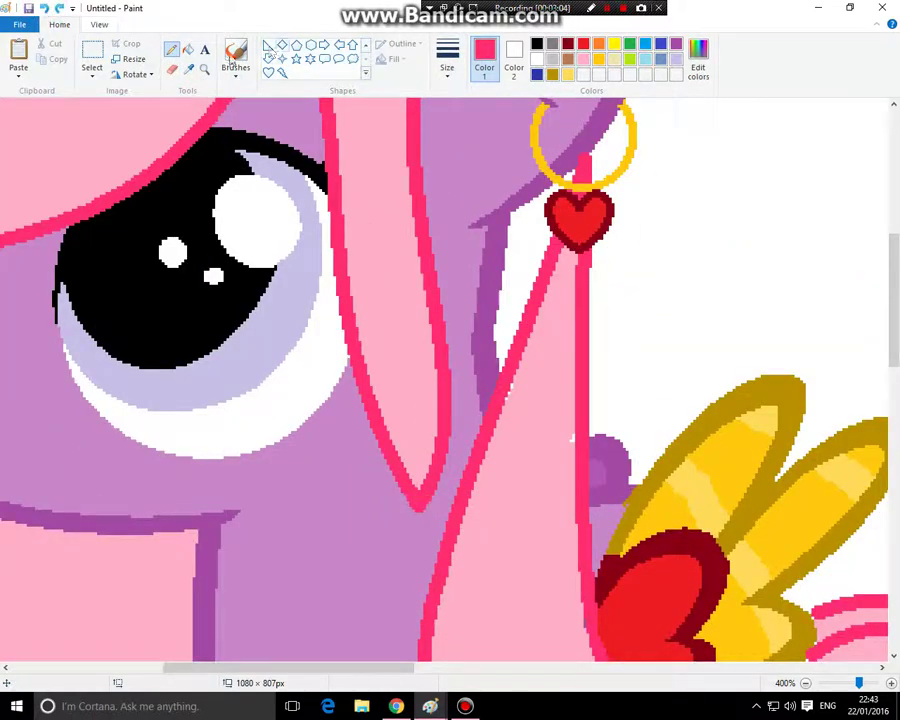
Select the area around the smaller pony with a rectangle and delete it
{"action": "left_click", "coordinate": [204, 69]}
{"action": "right_click", "coordinate": [279, 243]}
{"action": "right_click", "coordinate": [279, 243]}
{"action": "right_click", "coordinate": [240, 243]}
{"action": "right_click", "coordinate": [209, 243]}
{"action": "left_click", "coordinate": [154, 243]}
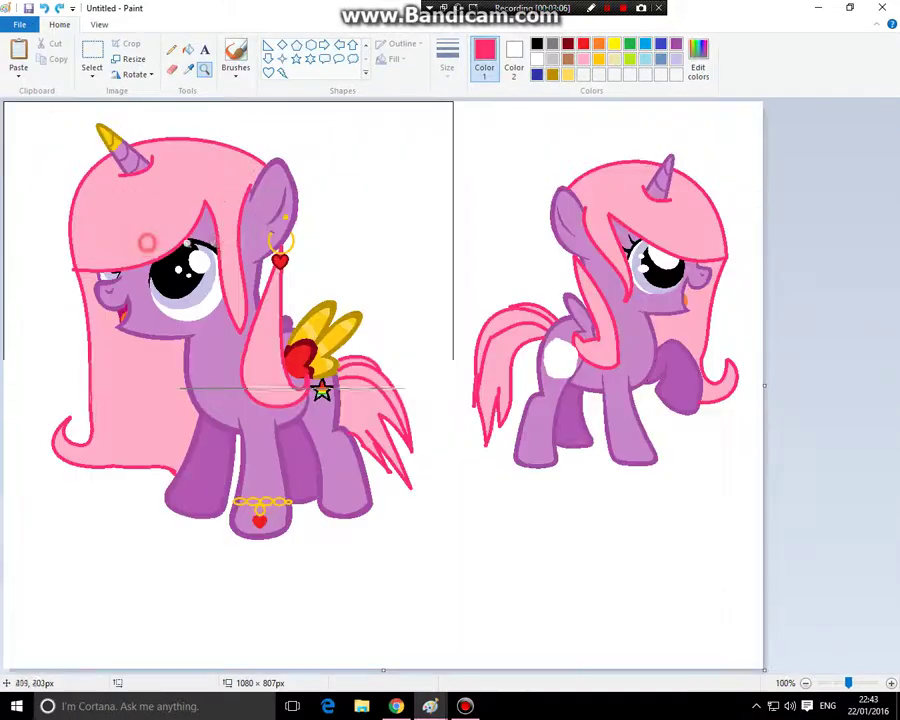
{"action": "left_click", "coordinate": [91, 60]}
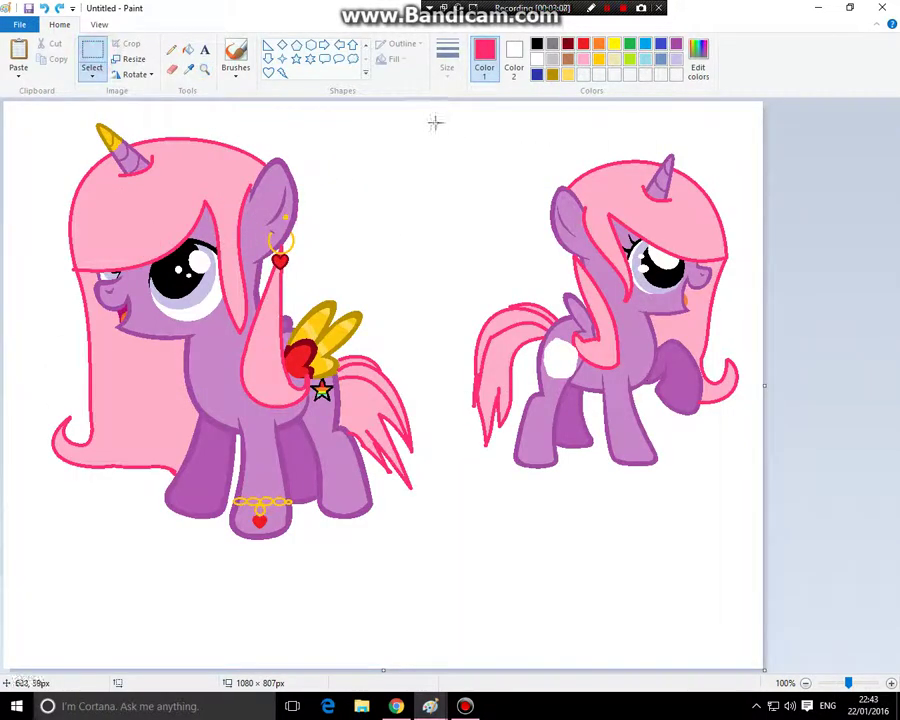
{"action": "mouse_move", "coordinate": [437, 122]}
{"action": "left_mouse_down"}
{"action": "mouse_move", "coordinate": [858, 366]}
{"action": "mouse_move", "coordinate": [858, 484]}
{"action": "left_mouse_up"}
{"action": "right_click", "coordinate": [597, 256]}
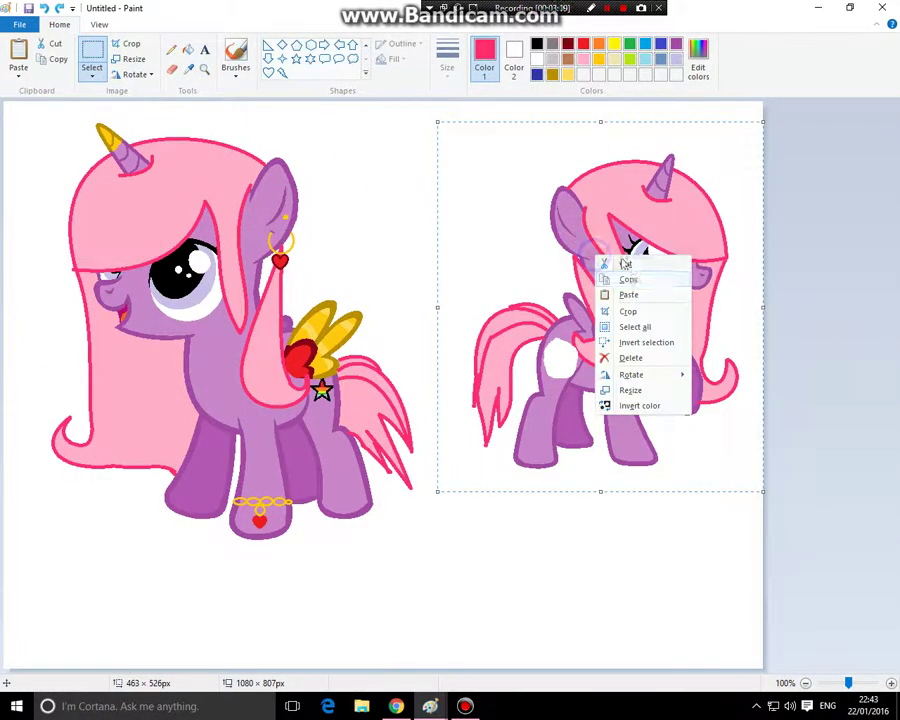
{"action": "left_click", "coordinate": [626, 357]}
Shrink the canvas around the remaining pony to 632 × 669 px
{"action": "mouse_move", "coordinate": [235, 7]}
{"action": "left_mouse_down"}
{"action": "mouse_move", "coordinate": [284, 524]}
{"action": "mouse_move", "coordinate": [313, 677]}
{"action": "mouse_move", "coordinate": [325, 646]}
{"action": "mouse_move", "coordinate": [325, 496]}
{"action": "mouse_move", "coordinate": [306, 4]}
{"action": "left_mouse_up"}
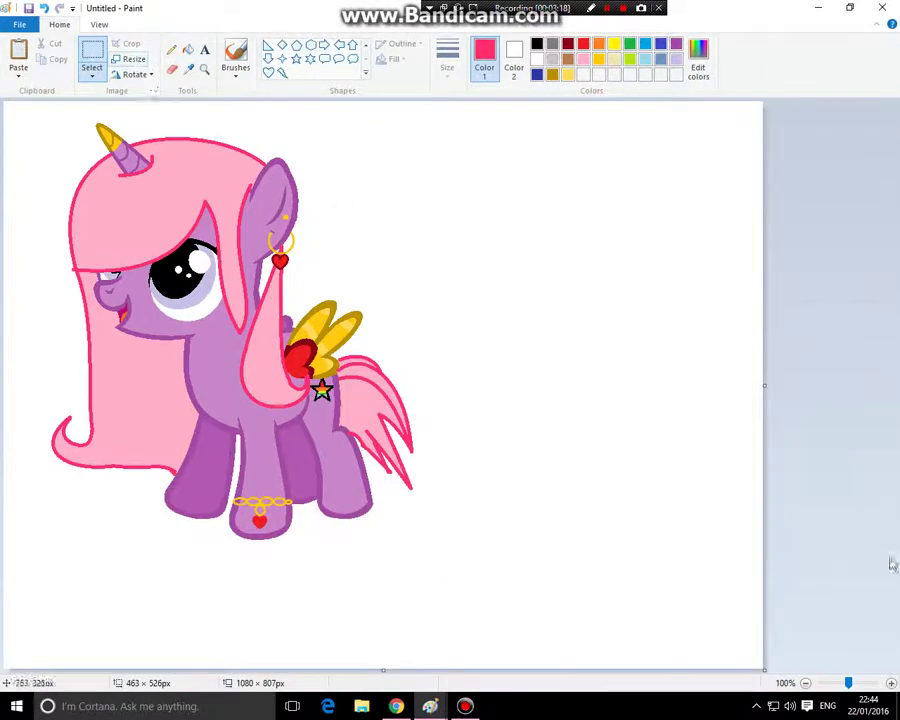
{"action": "left_click_drag", "start_coordinate": [765, 380], "coordinate": [449, 385]}
{"action": "left_click_drag", "start_coordinate": [227, 676], "coordinate": [226, 572]}
Switch to the browser, play the video "Cody Simpson - La Da Dee (lyrics)", and return to the pony drawing in Paint
{"action": "left_click", "coordinate": [818, 7]}
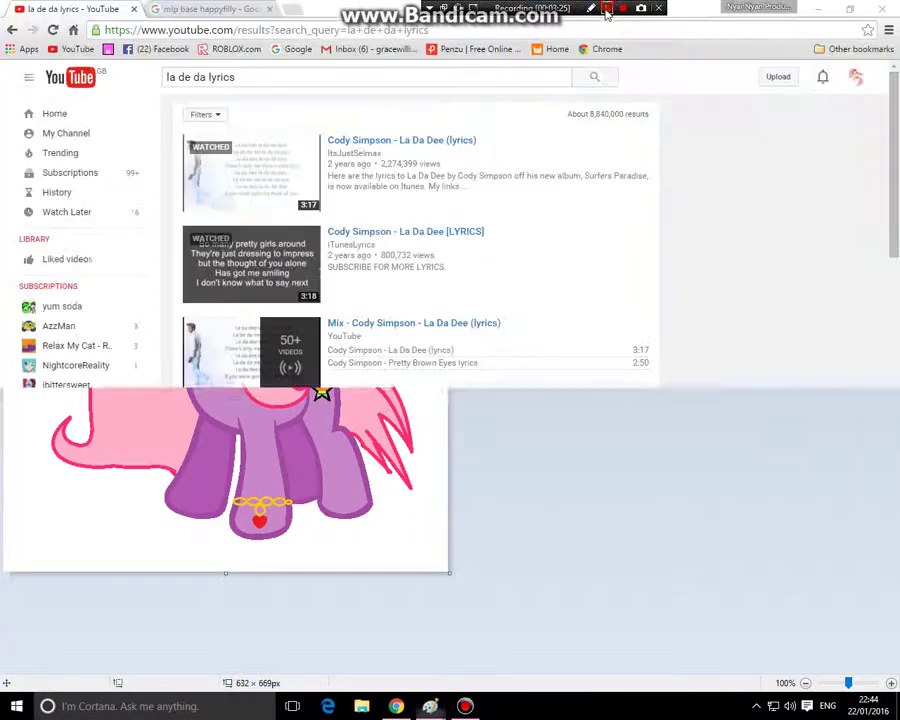
{"action": "left_click", "coordinate": [278, 200]}
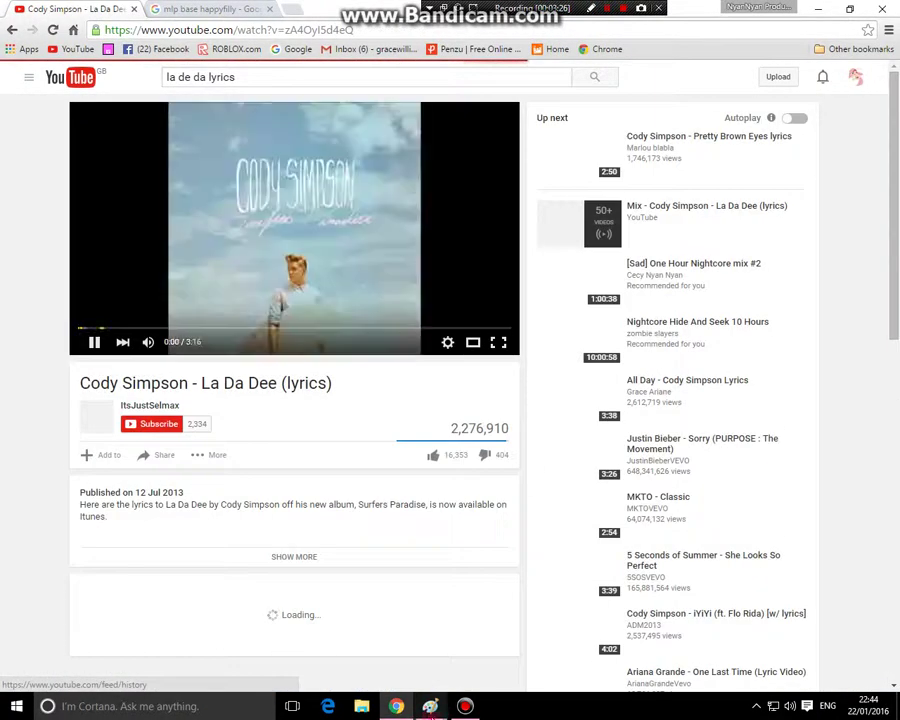
{"action": "mouse_move", "coordinate": [428, 704]}
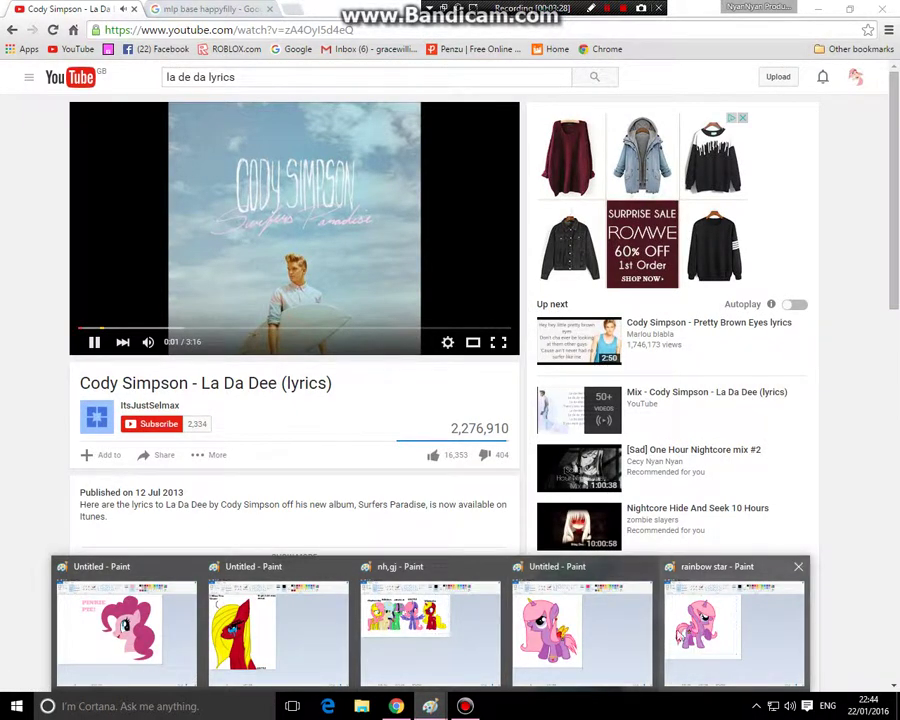
{"action": "left_click", "coordinate": [530, 628]}
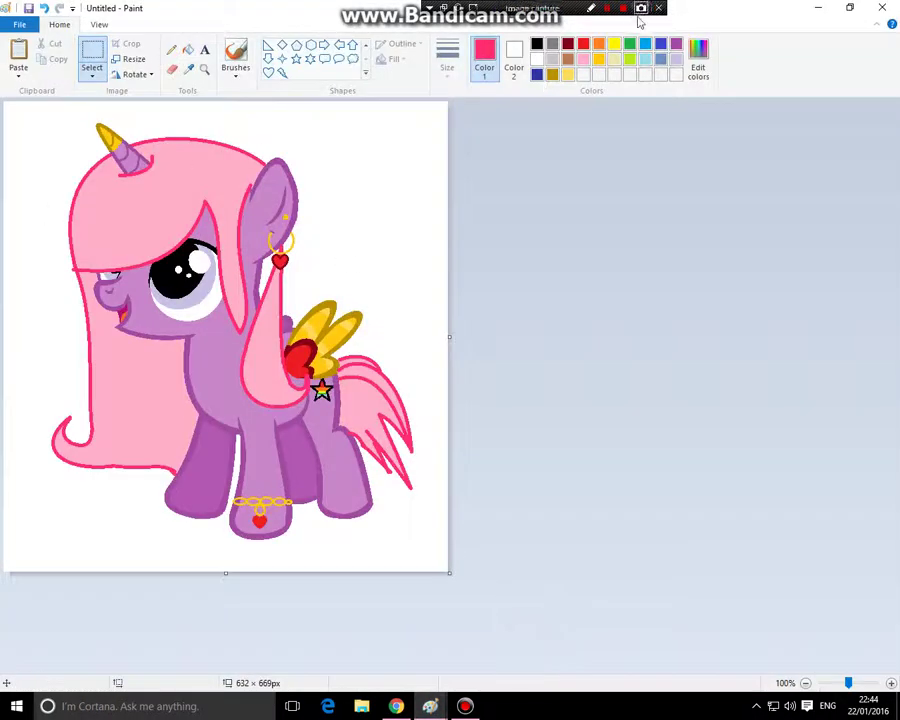